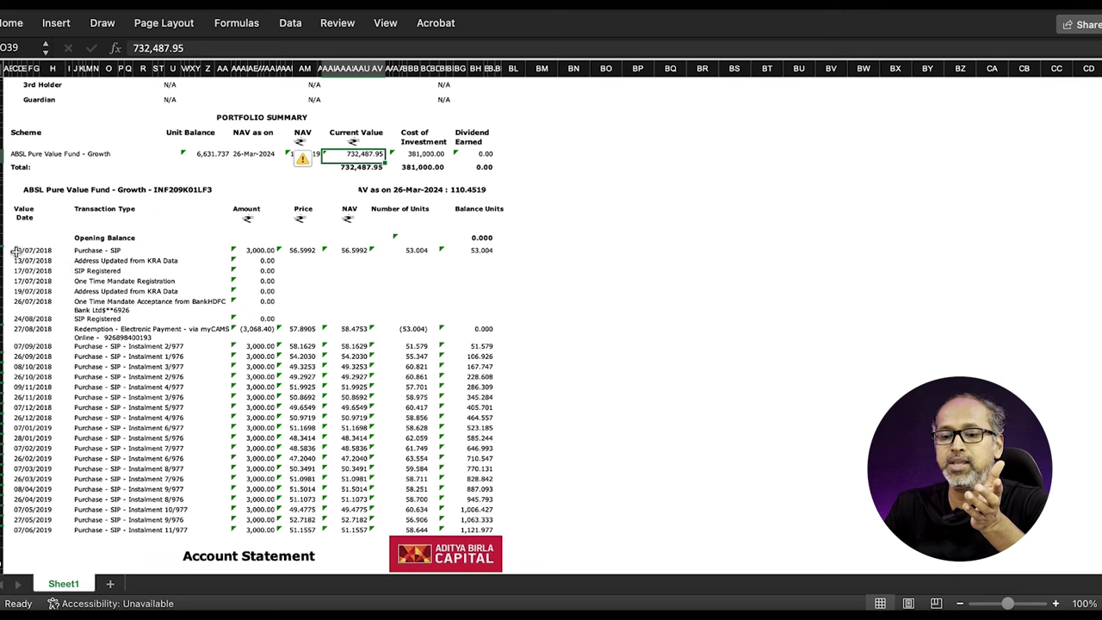
Step: Examine the statement's transactions from the 12/07/2018 purchase through the 27/08/2018 redemption, plus the first two September 2018 SIP instalments
click(6, 250)
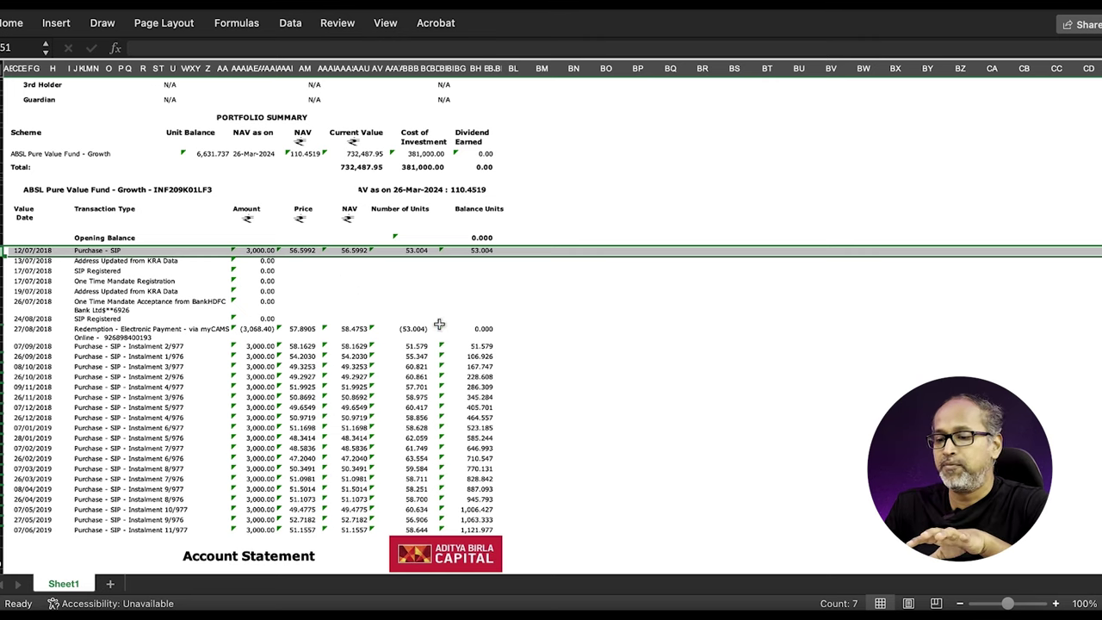
click(497, 330)
drag(496, 329, 34, 251)
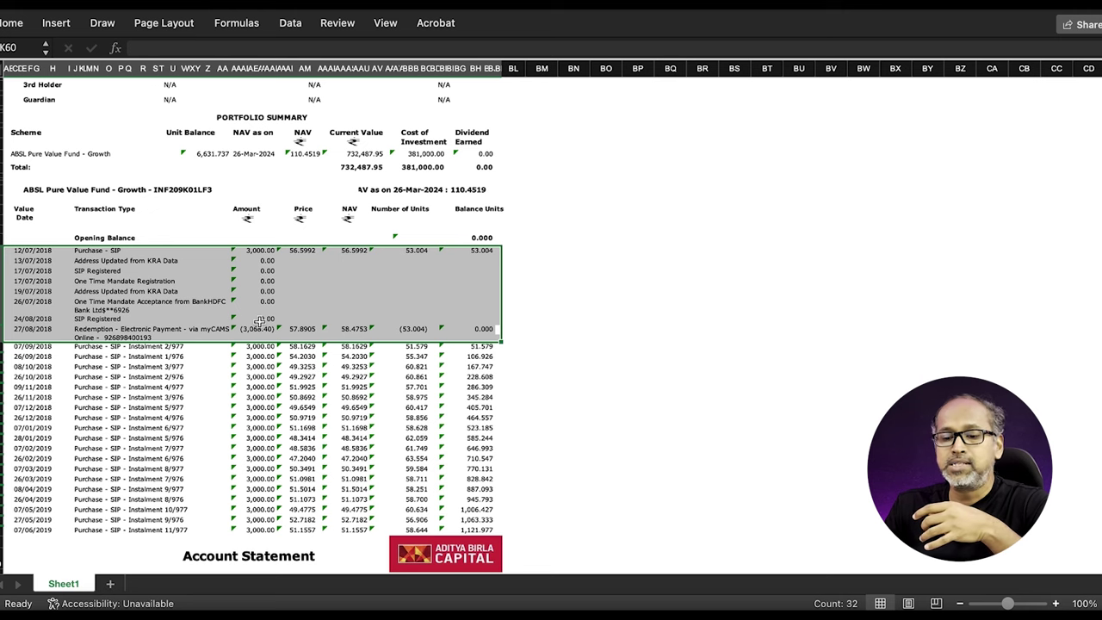
click(3, 347)
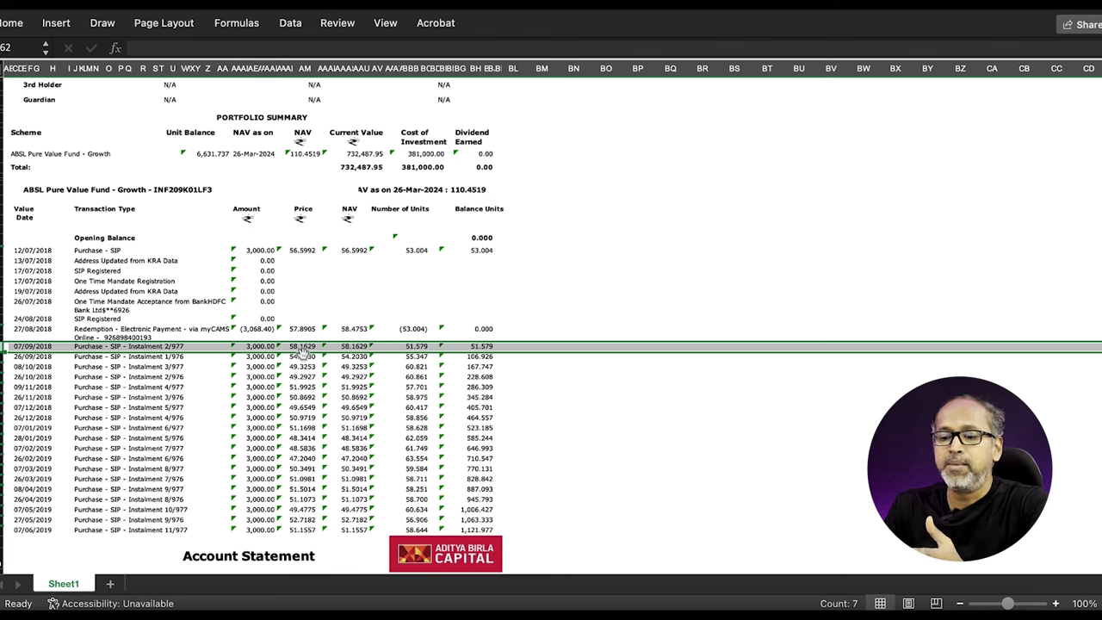
click(253, 356)
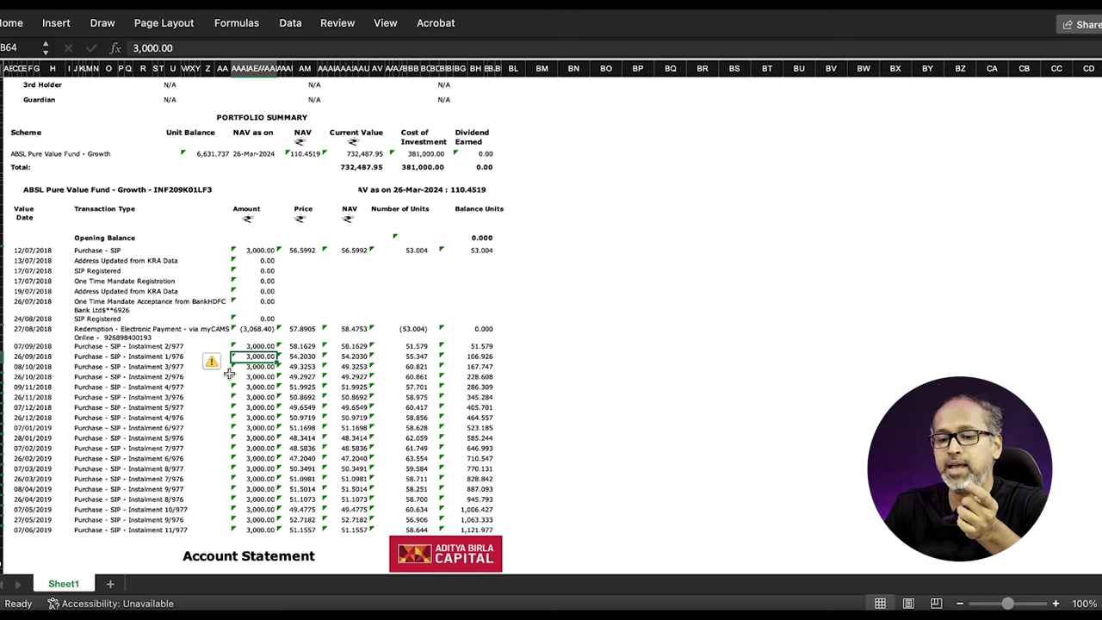
Step: Review the twice-monthly SIP instalment dates from 07/09/2018 onward and look through the transaction history into 2023
click(41, 346)
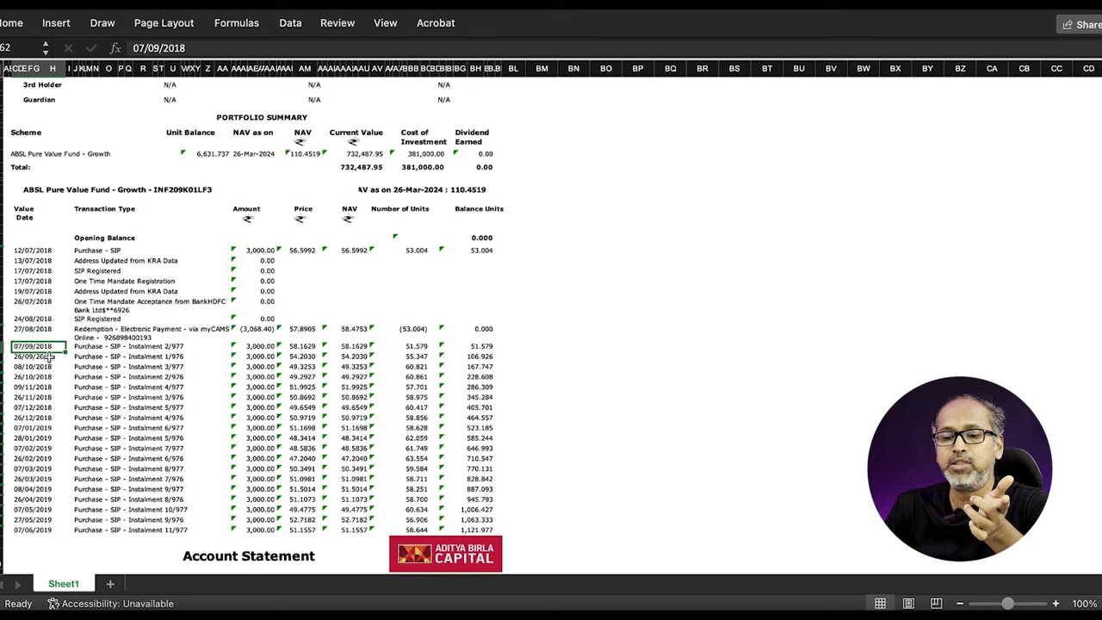
click(34, 355)
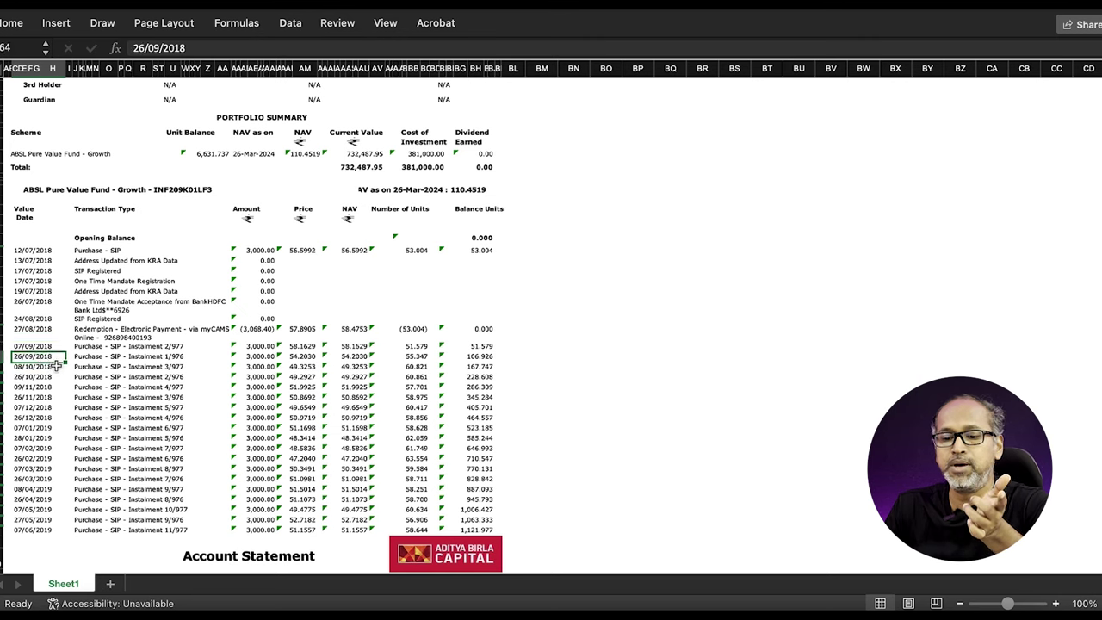
drag(39, 366, 42, 408)
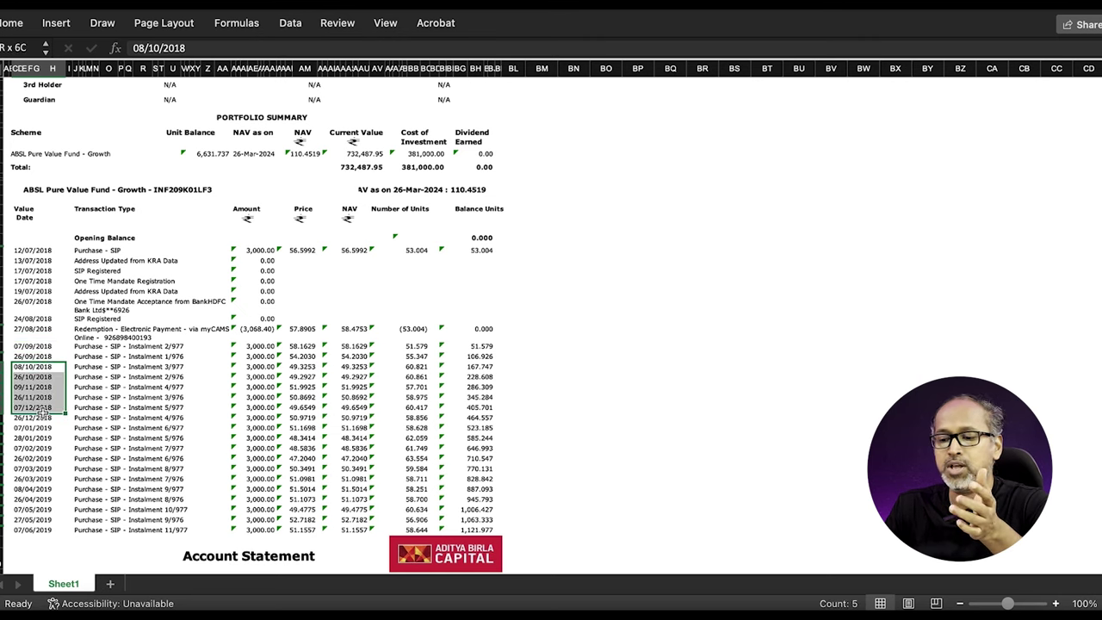
scroll(104, 417, down, 5)
scroll(104, 417, down, 15)
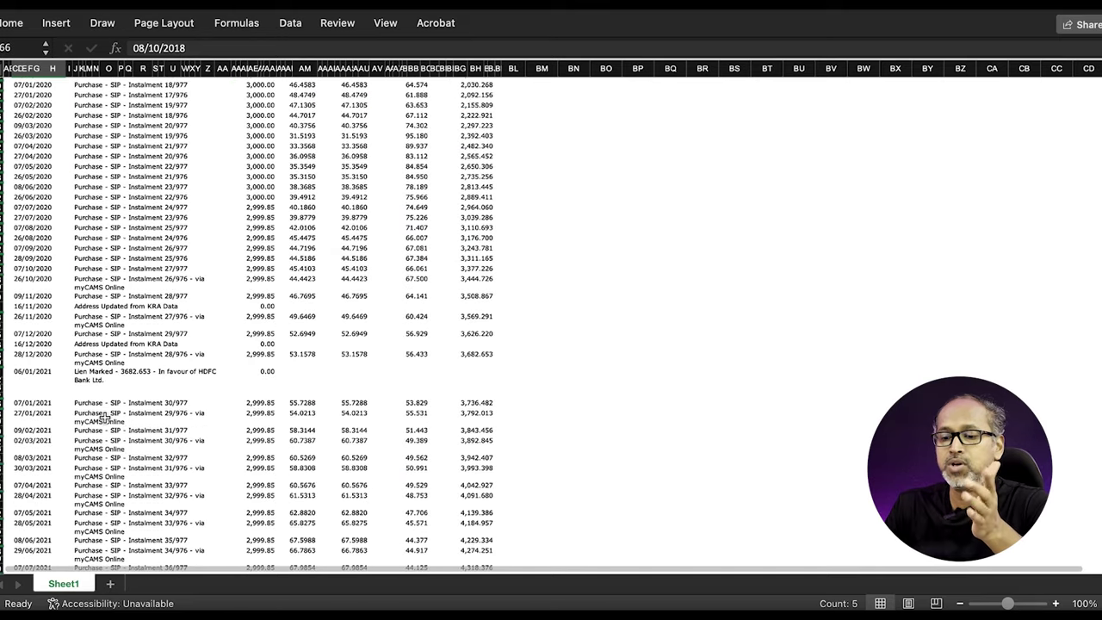
scroll(103, 417, down, 15)
scroll(104, 417, down, 12)
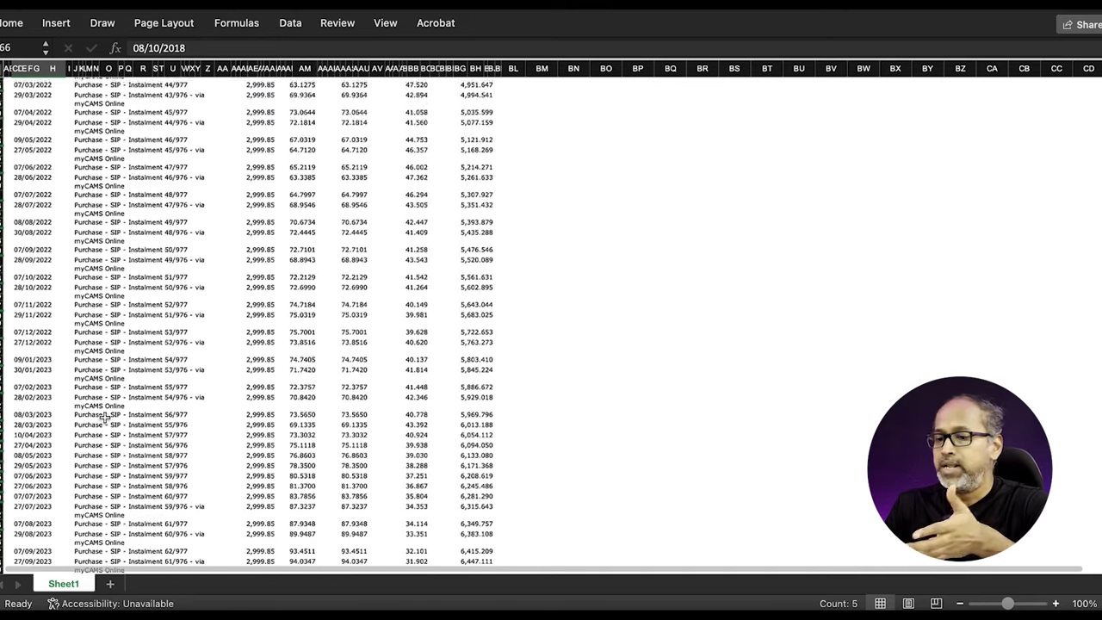
scroll(104, 418, up, 4)
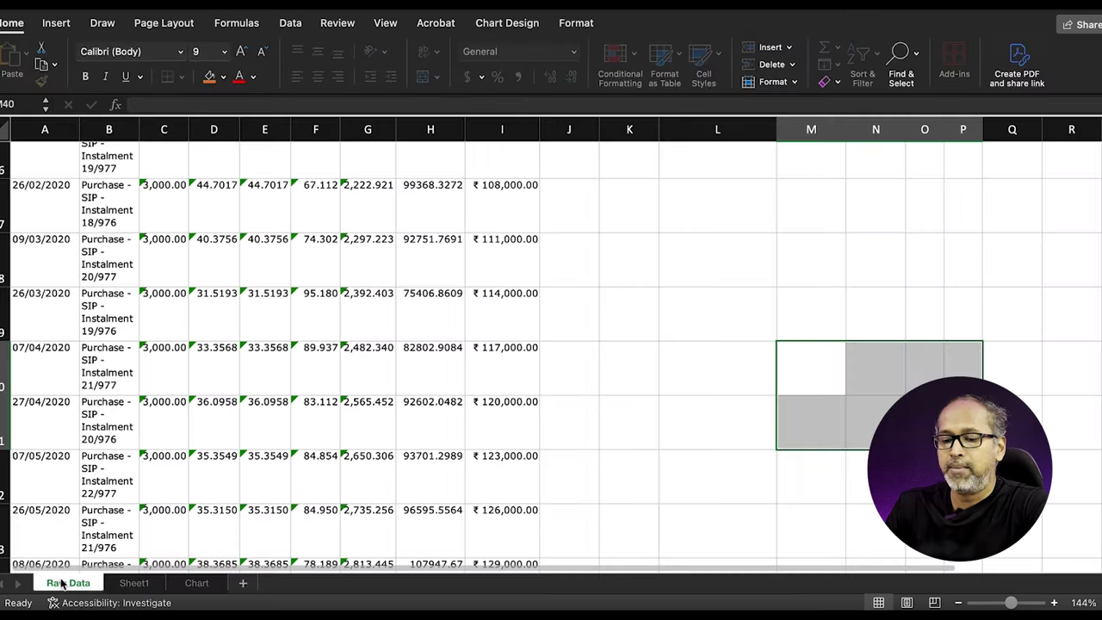
Step: In the Raw Data sheet, examine the 07/09/2018 instalment's date, investment, returns, number of units and NAV
click(119, 403)
scroll(155, 362, up, 10)
scroll(183, 318, up, 10)
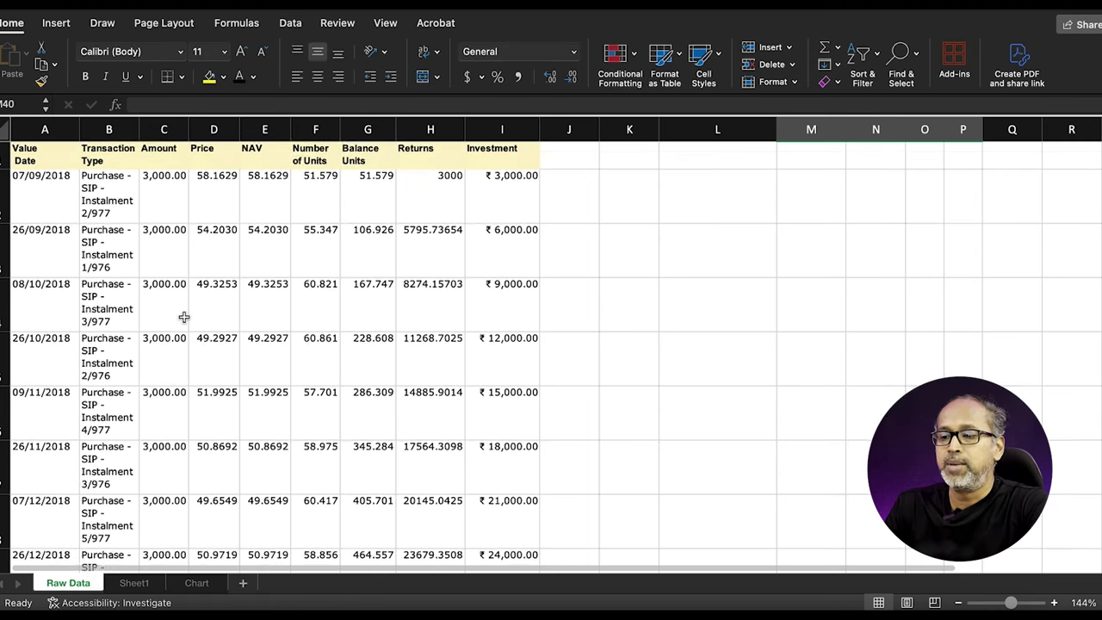
click(42, 198)
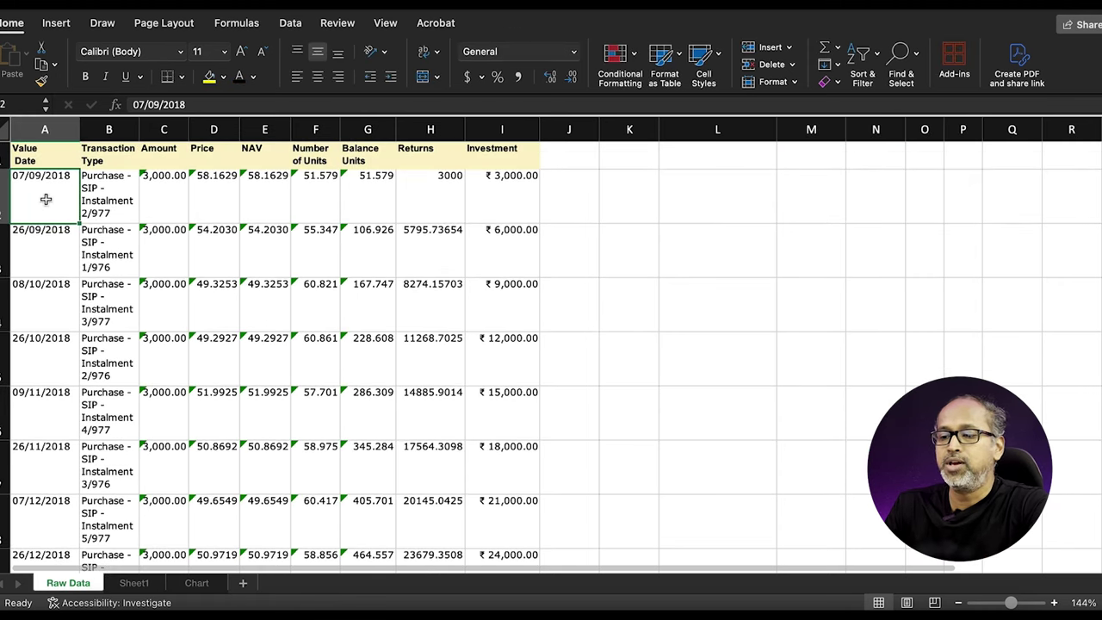
click(512, 200)
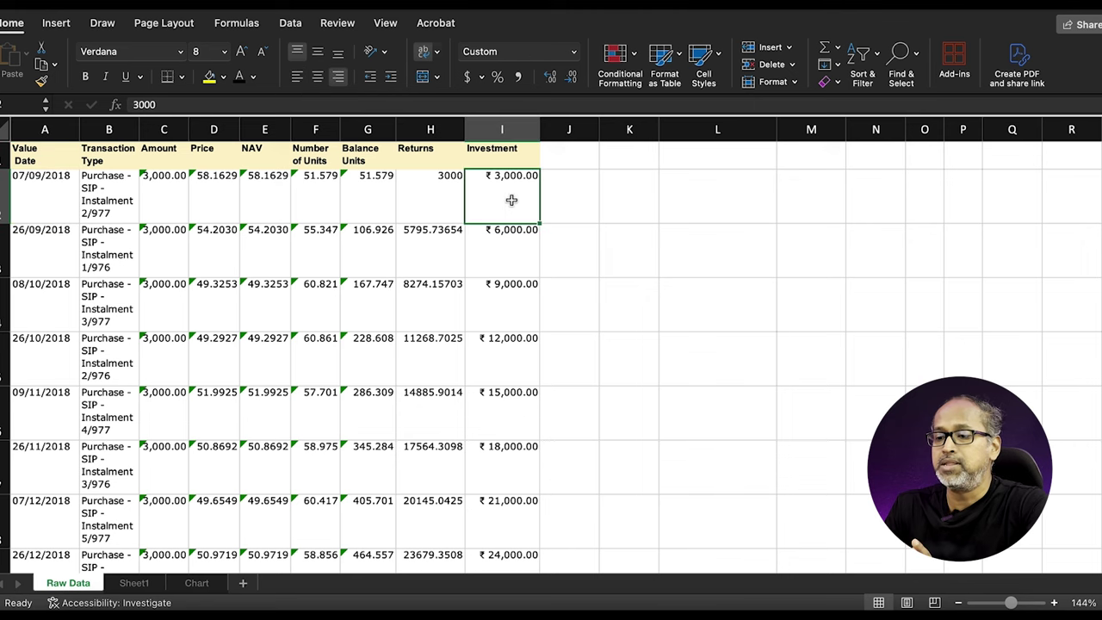
click(451, 197)
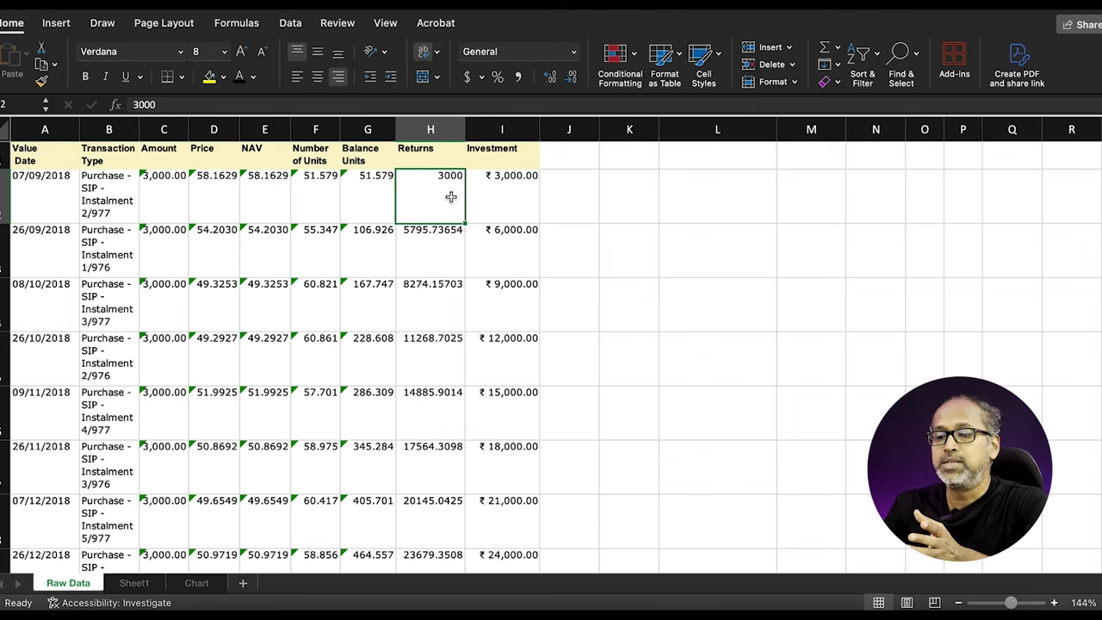
click(315, 196)
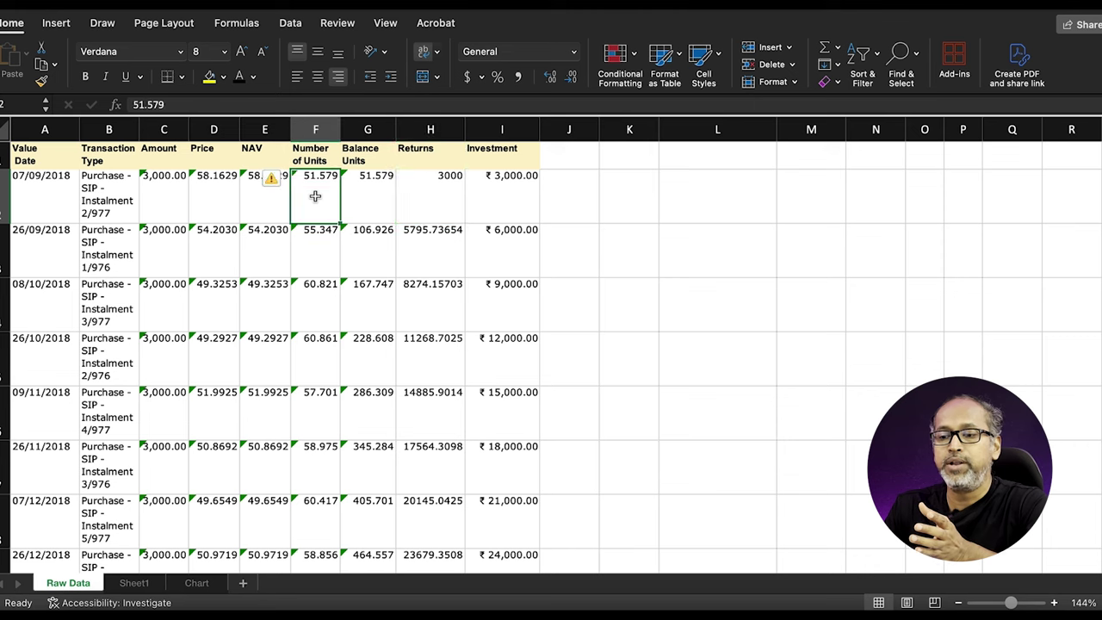
click(270, 200)
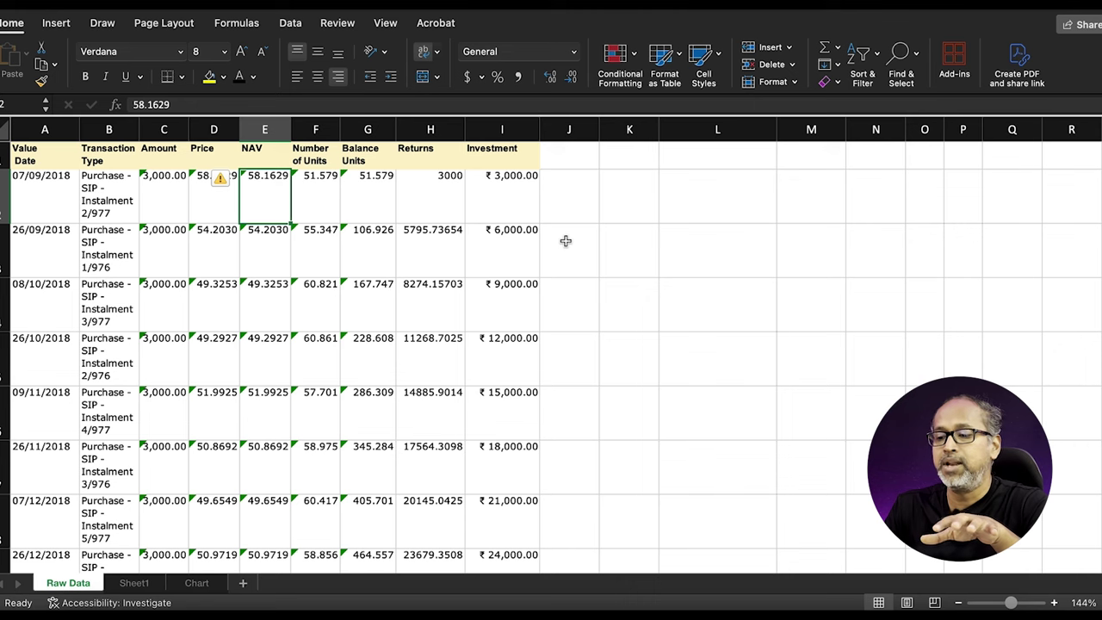
Step: Inspect the Investment and Returns formulas of the 26/09/2018 instalment and compare its NAV with the previous instalment's
click(503, 249)
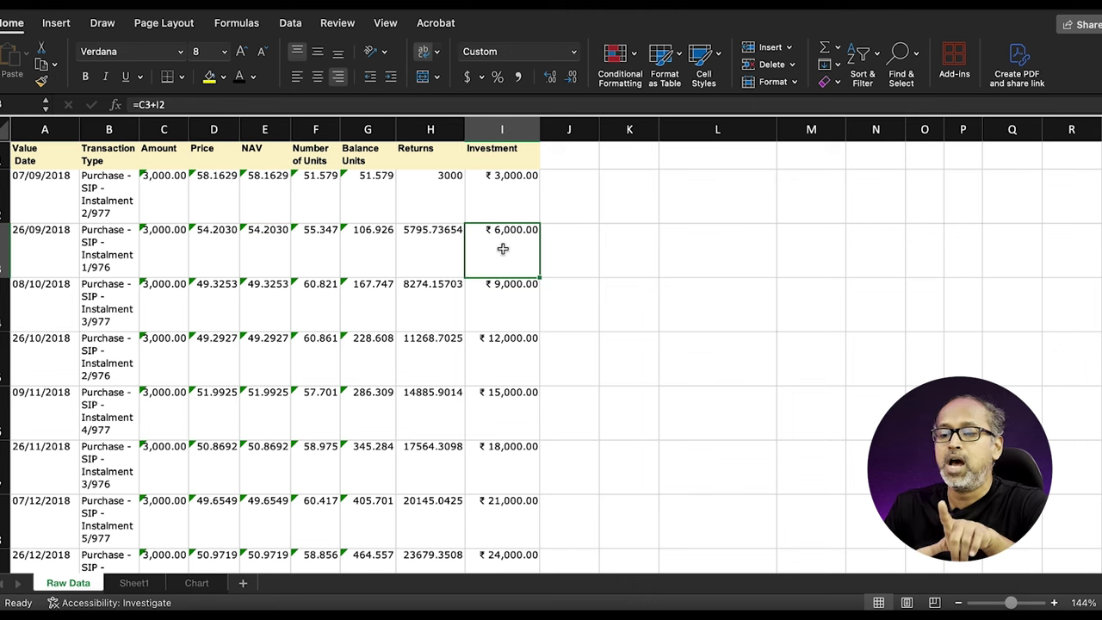
click(425, 254)
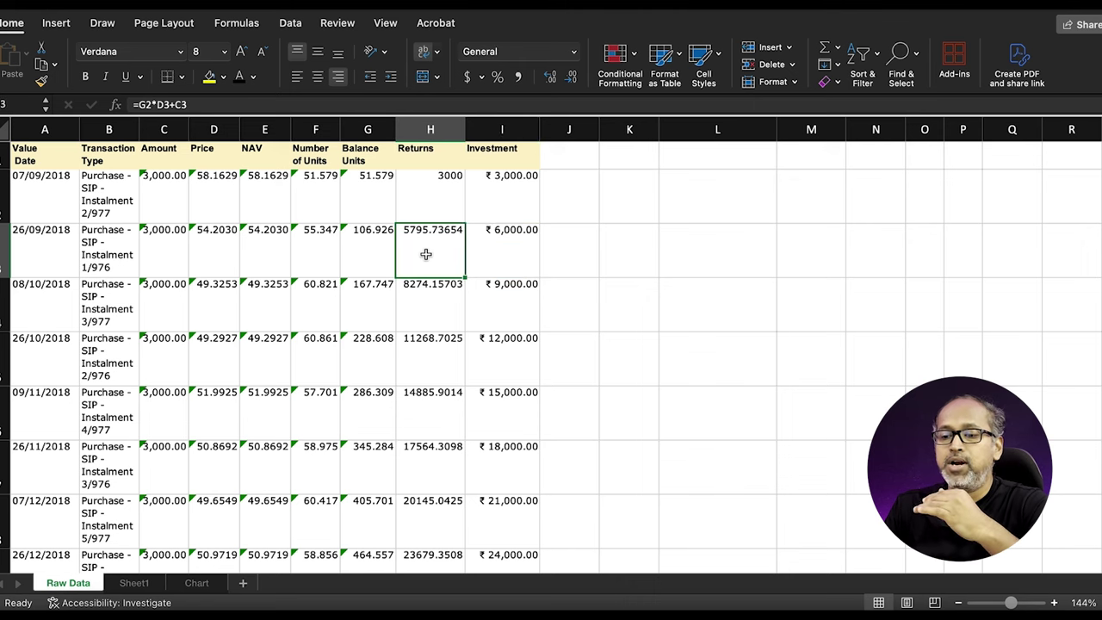
click(267, 257)
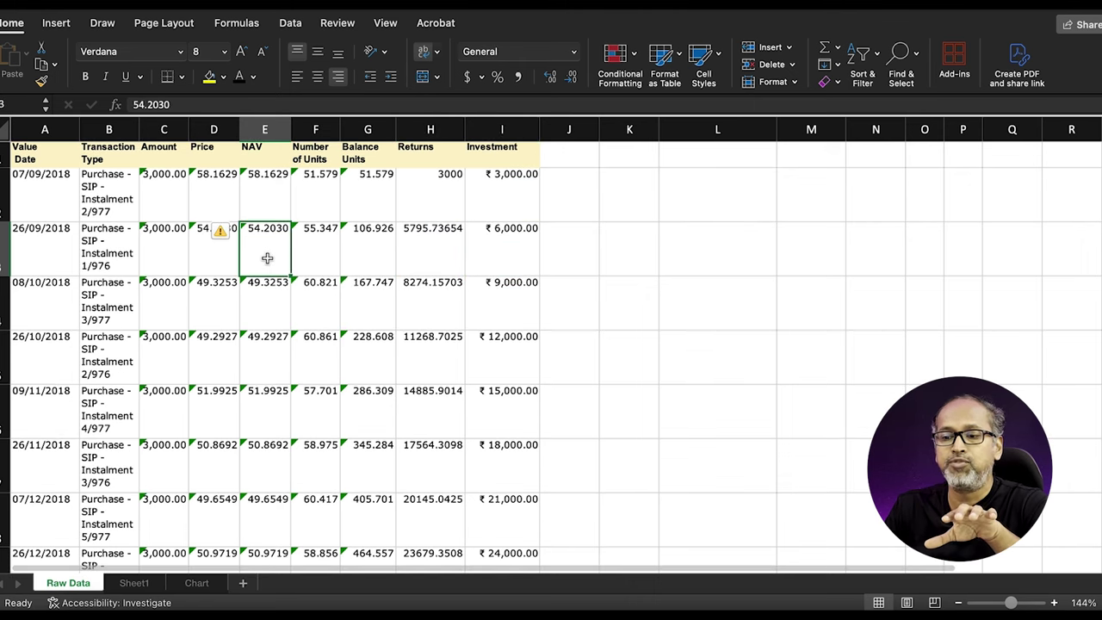
drag(270, 193, 269, 247)
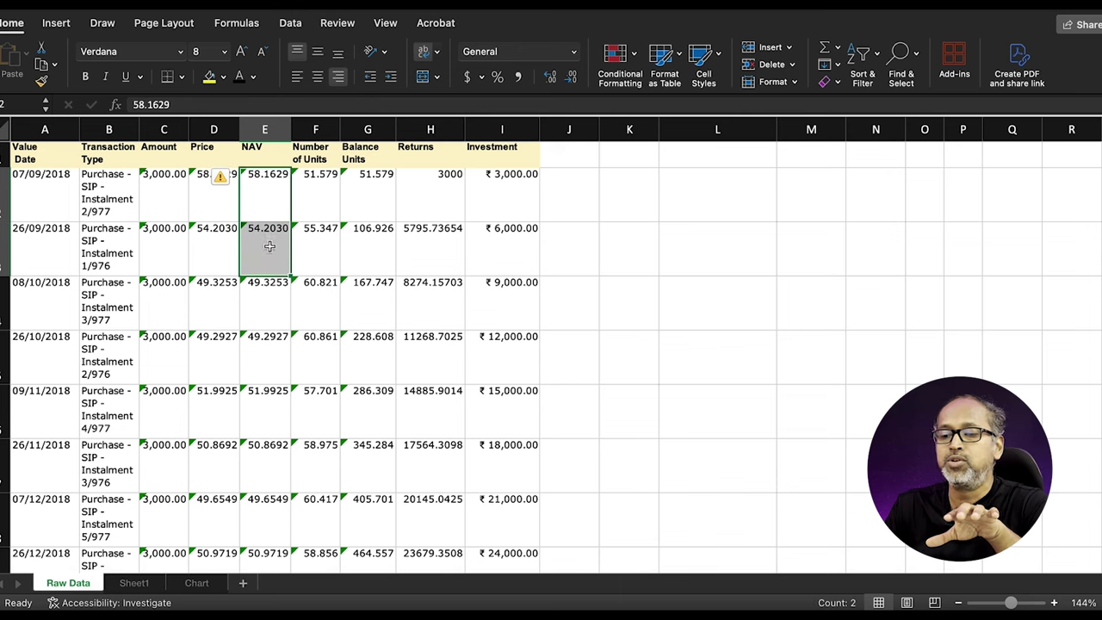
click(429, 247)
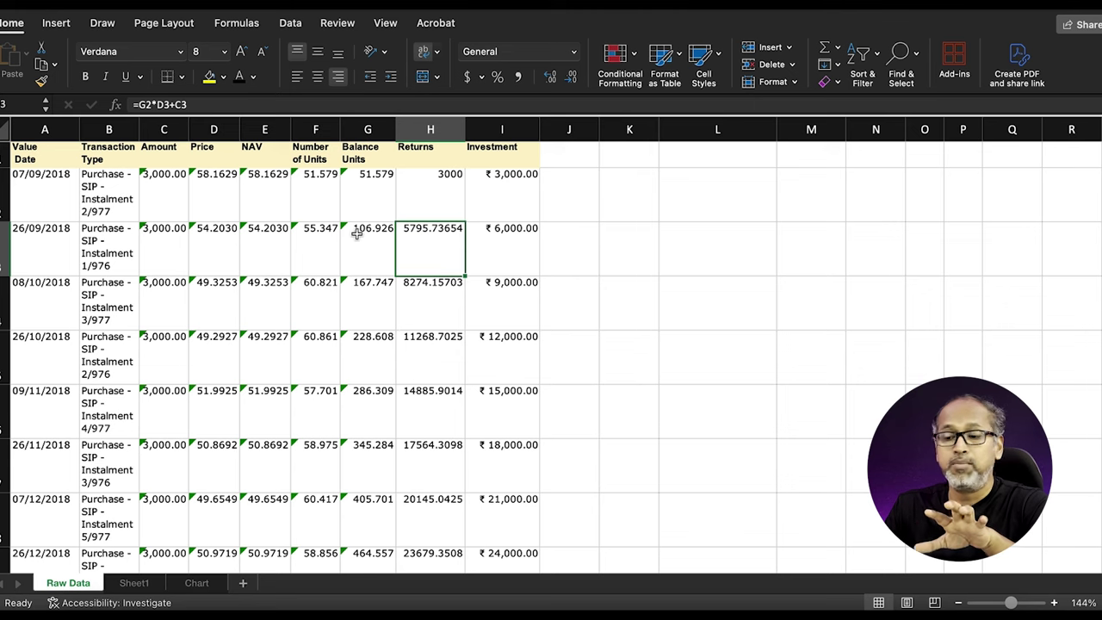
Step: Compare the number of units bought in the first three instalments and check the NAV for 08/10/2018
click(318, 204)
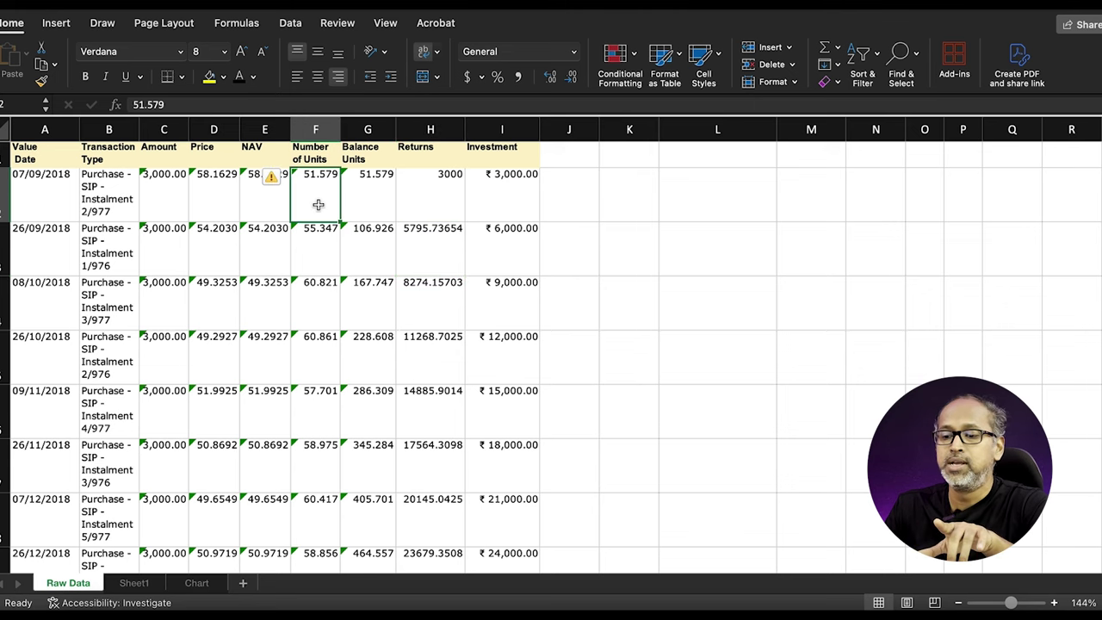
click(317, 237)
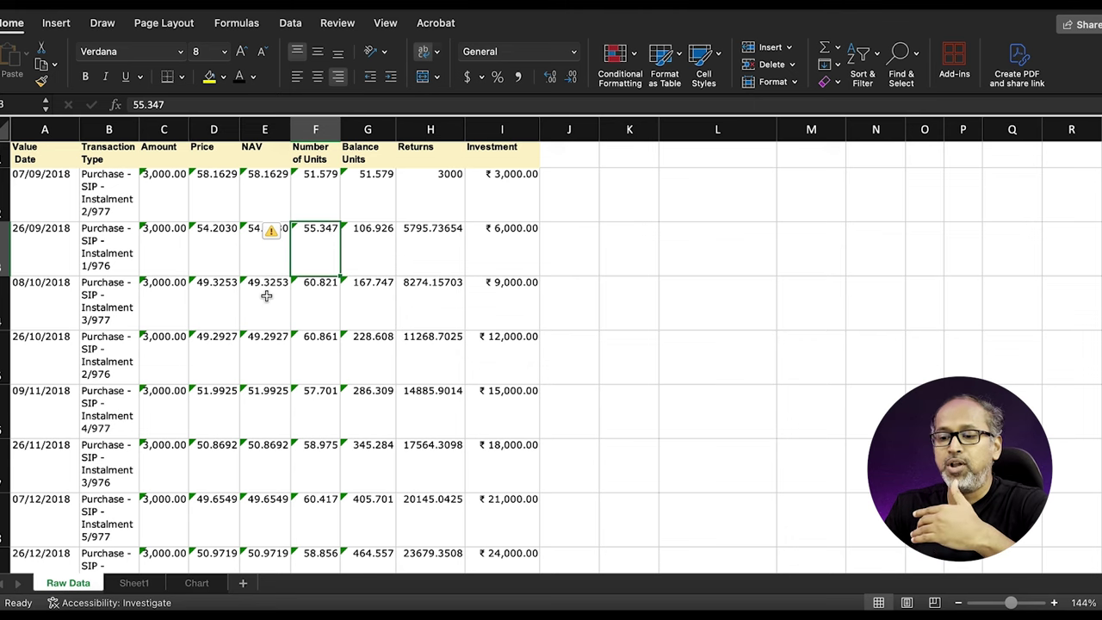
click(313, 300)
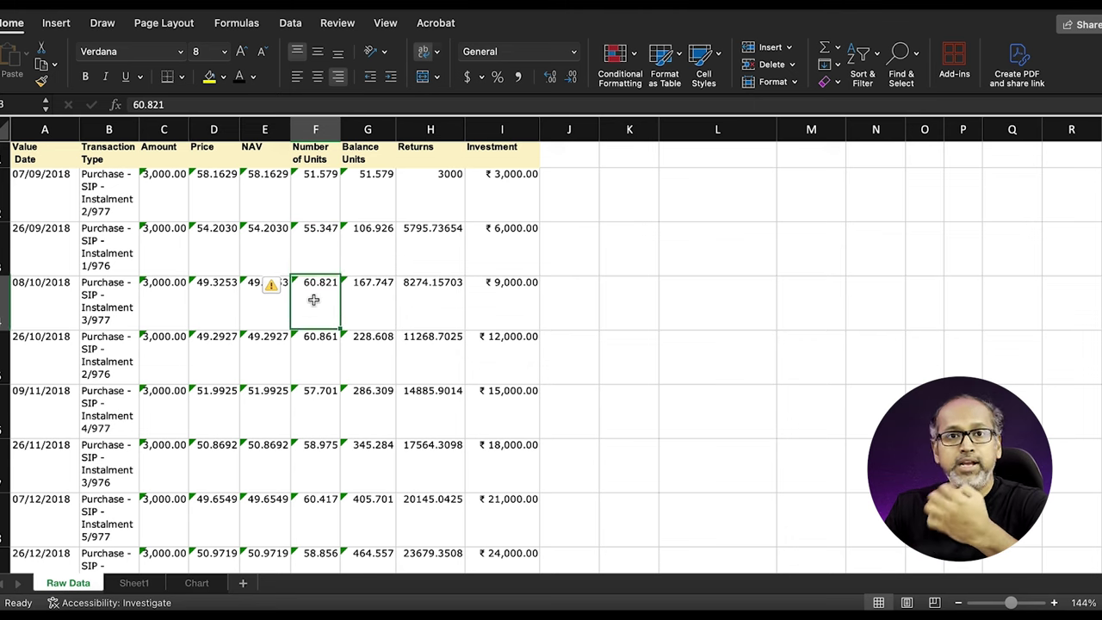
click(261, 310)
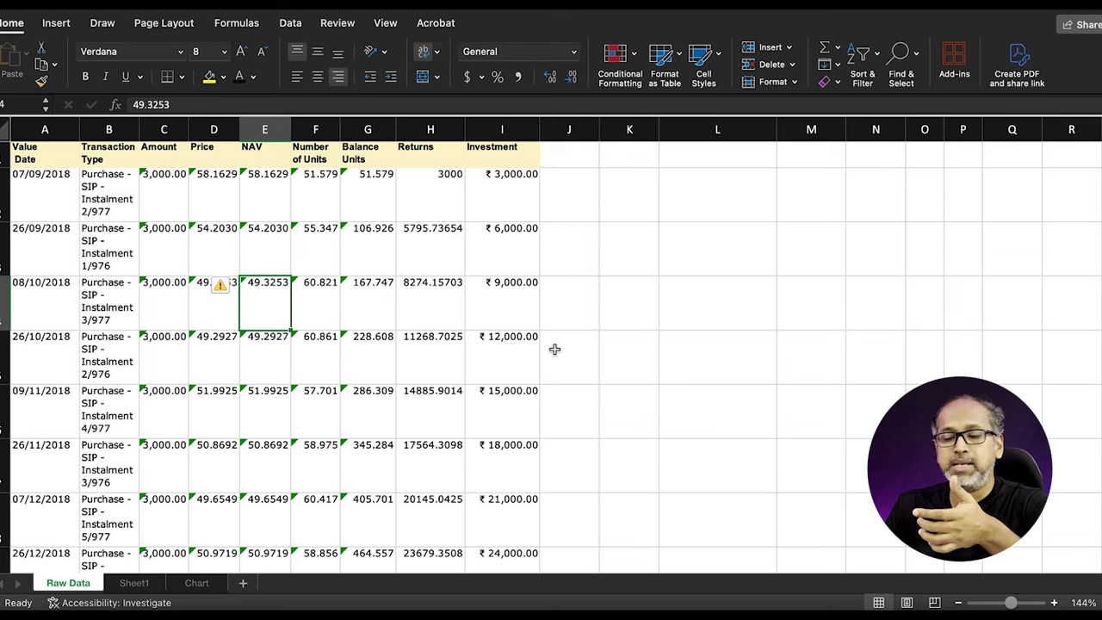
Step: Compare the cumulative investment with the returns for the instalments from 26/10/2018 to 26/02/2019
scroll(495, 322, down, 2)
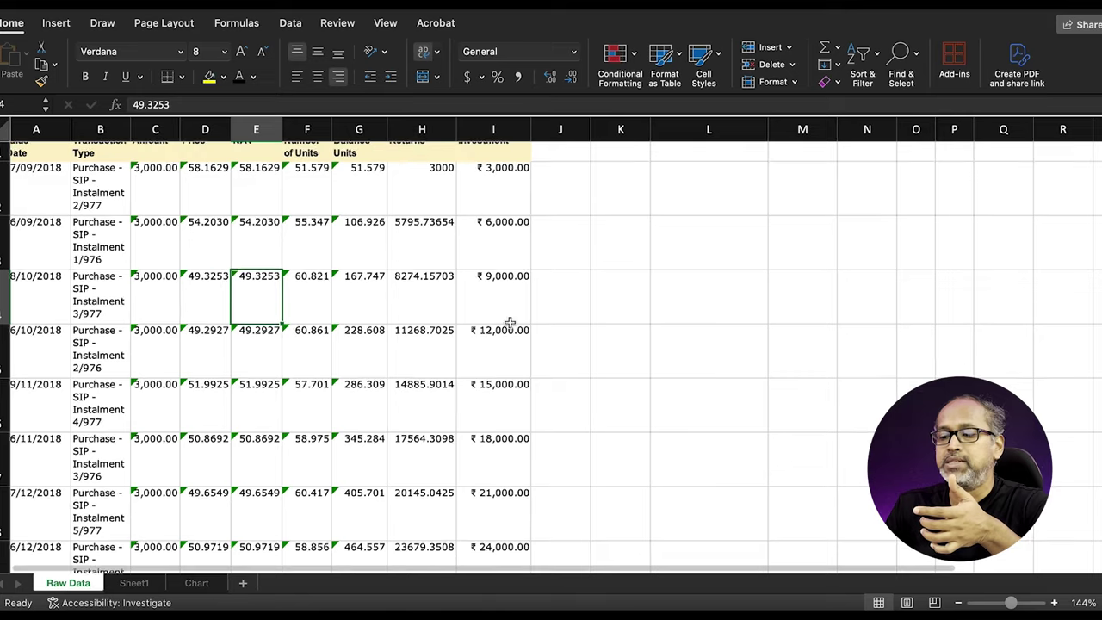
drag(506, 321, 487, 416)
scroll(495, 422, down, 5)
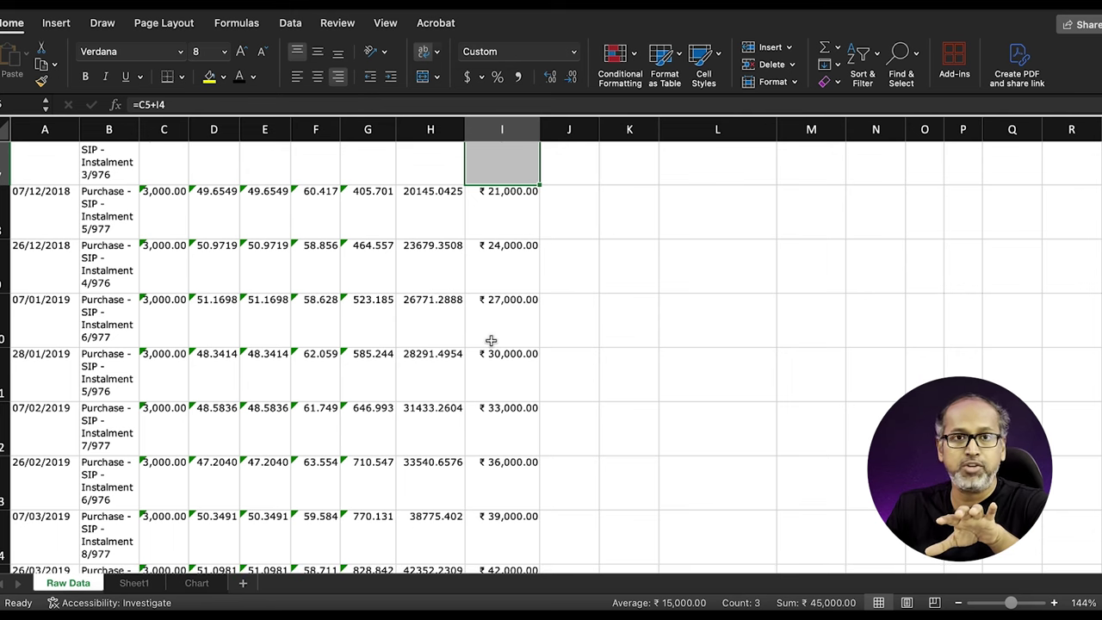
click(445, 325)
scroll(445, 325, up, 1)
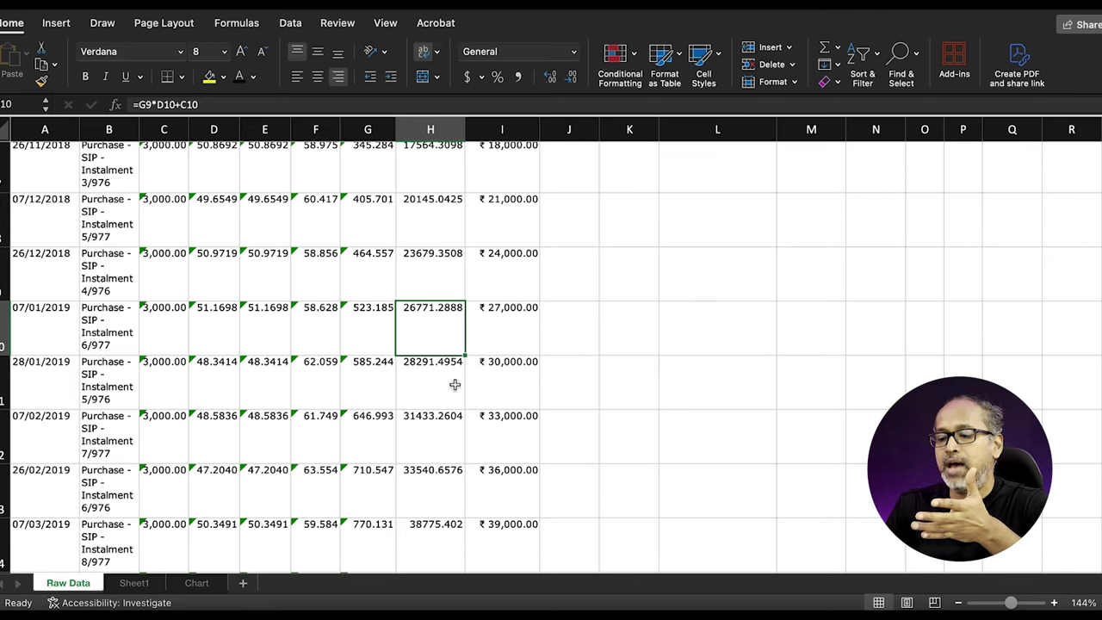
click(505, 469)
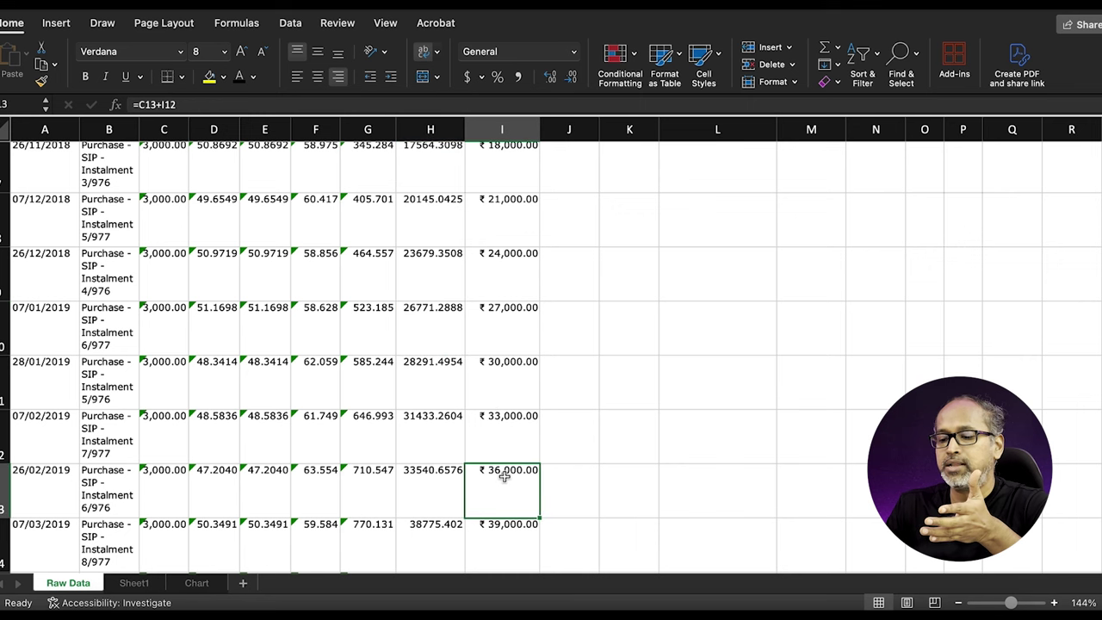
click(425, 499)
scroll(465, 503, down, 2)
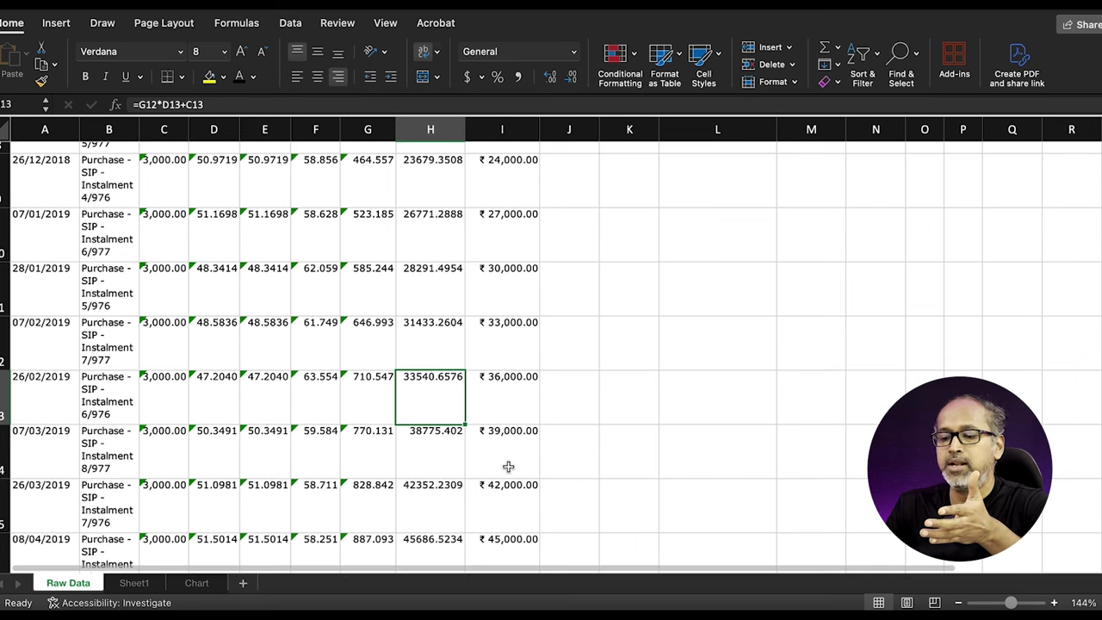
Step: Compare the returns with the cumulative investment for the instalments from 07/03/2019 to 08/07/2019
click(506, 450)
click(403, 458)
scroll(519, 449, down, 2)
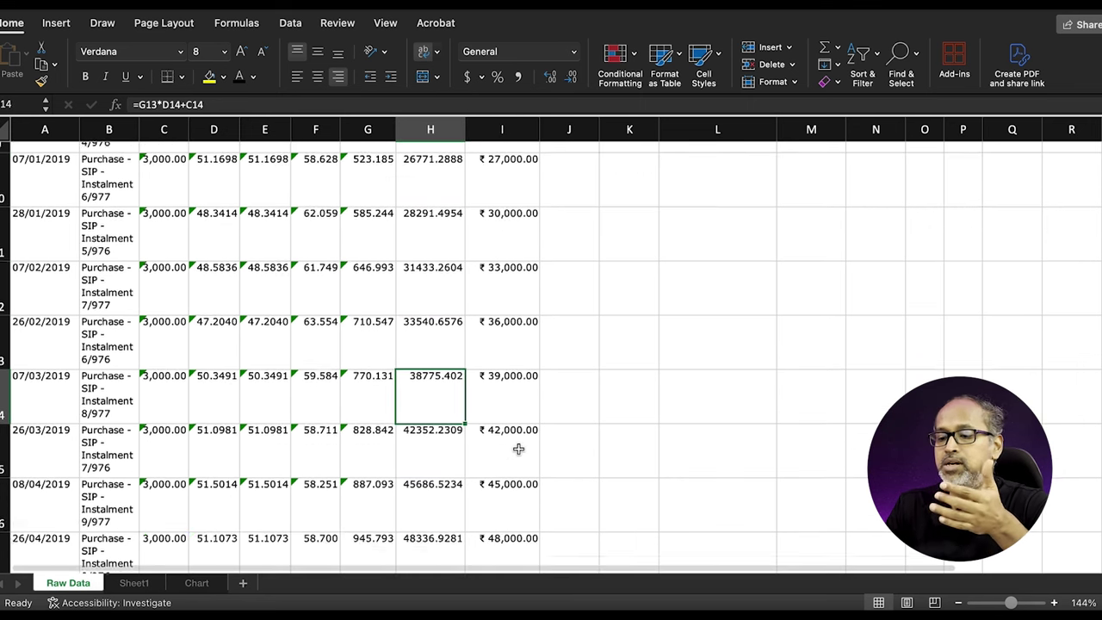
scroll(518, 449, down, 3)
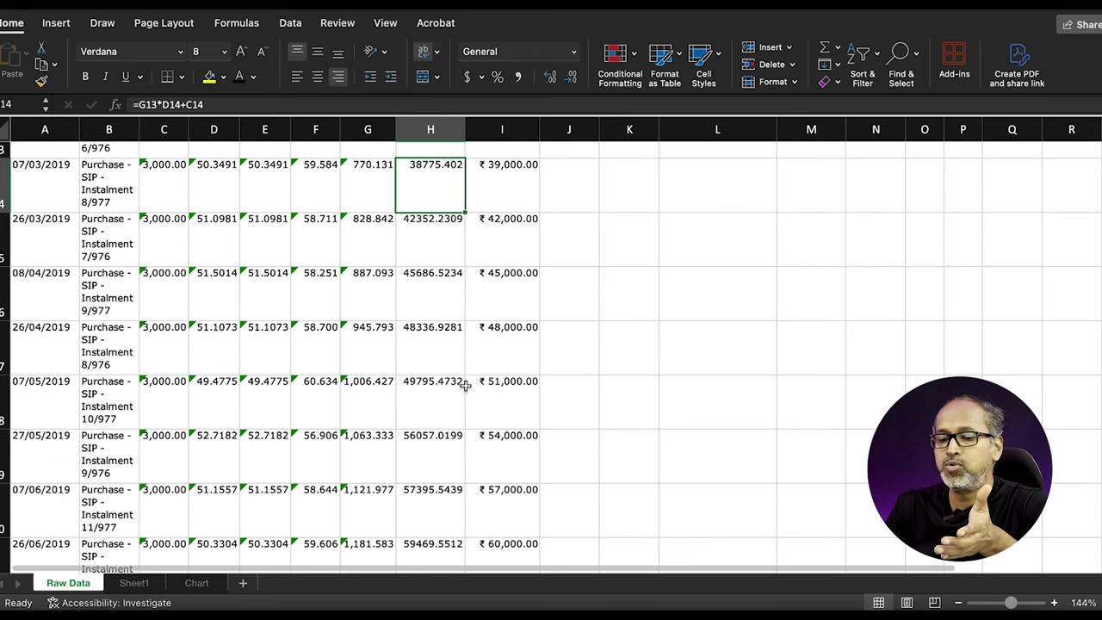
scroll(359, 396, down, 2)
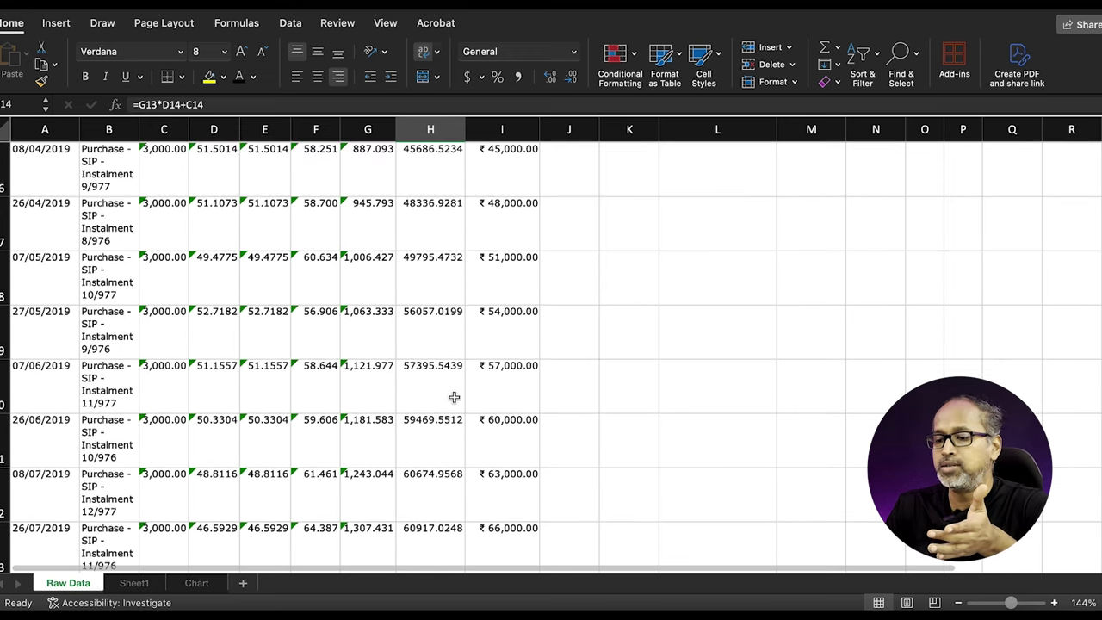
scroll(465, 398, down, 1)
scroll(503, 400, down, 1)
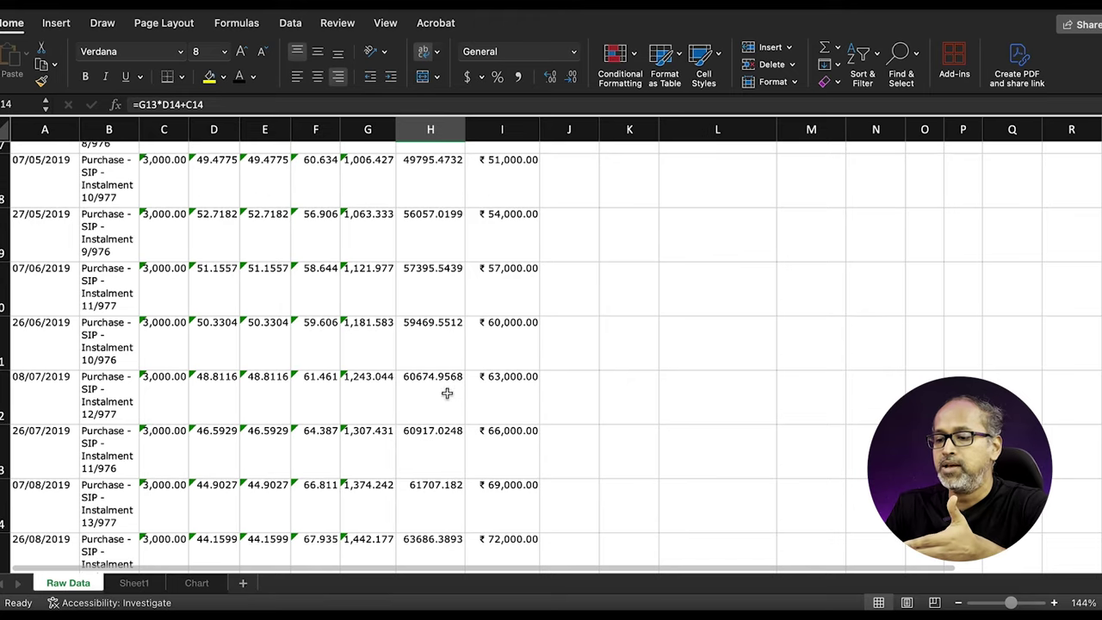
scroll(508, 378, down, 1)
click(514, 347)
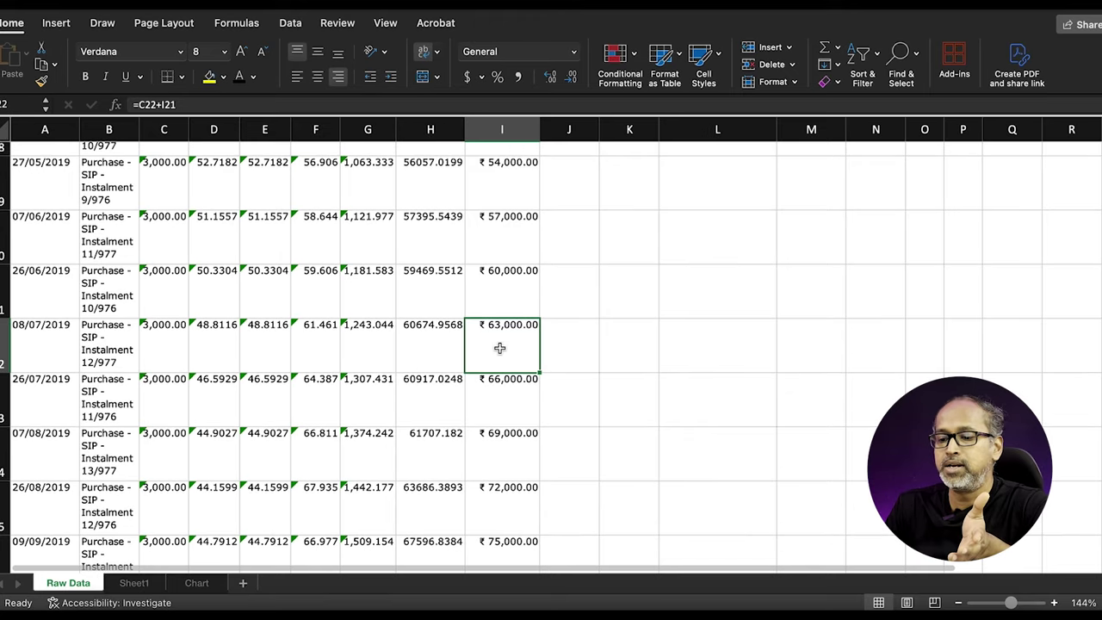
Step: Compare the returns with the cumulative investment for the instalments from 08/07/2019 to 26/12/2019
click(414, 350)
scroll(435, 383, down, 2)
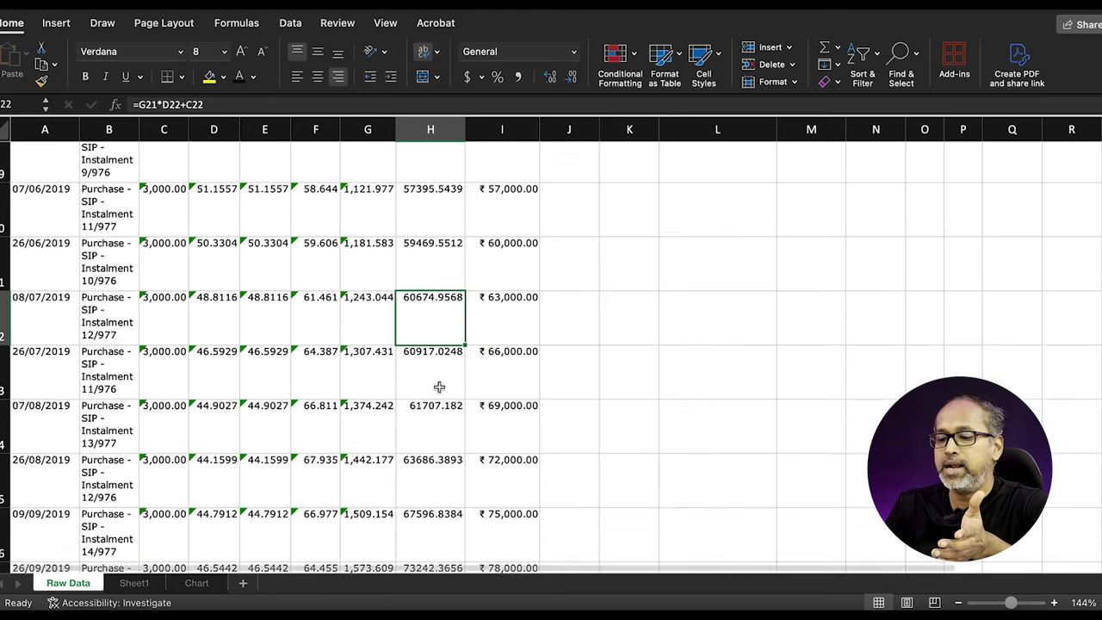
scroll(420, 379, down, 4)
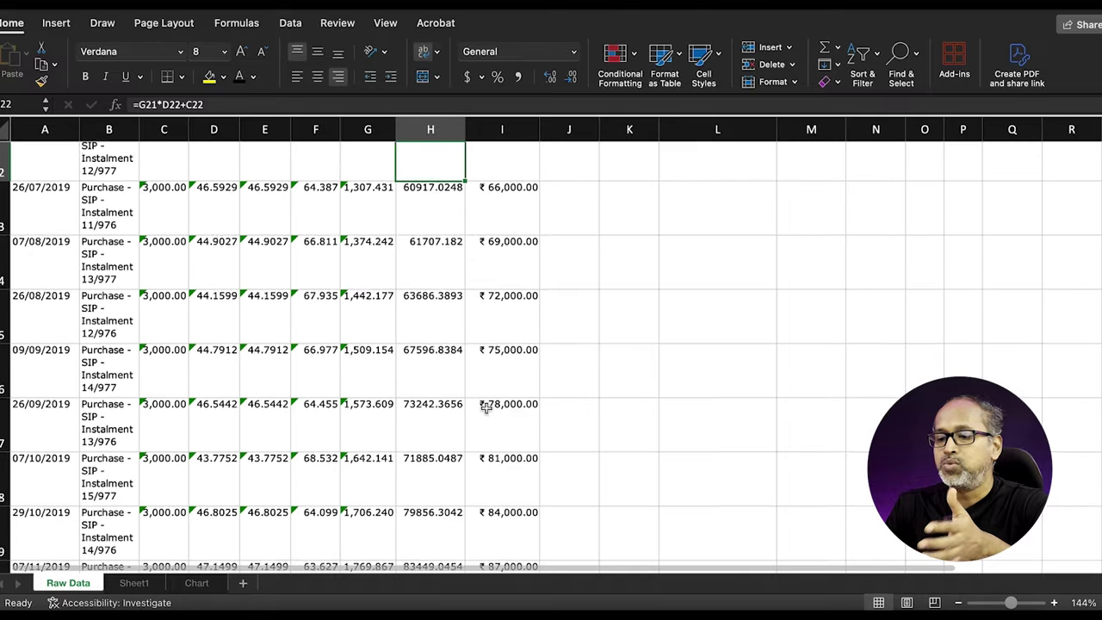
scroll(431, 388, down, 1)
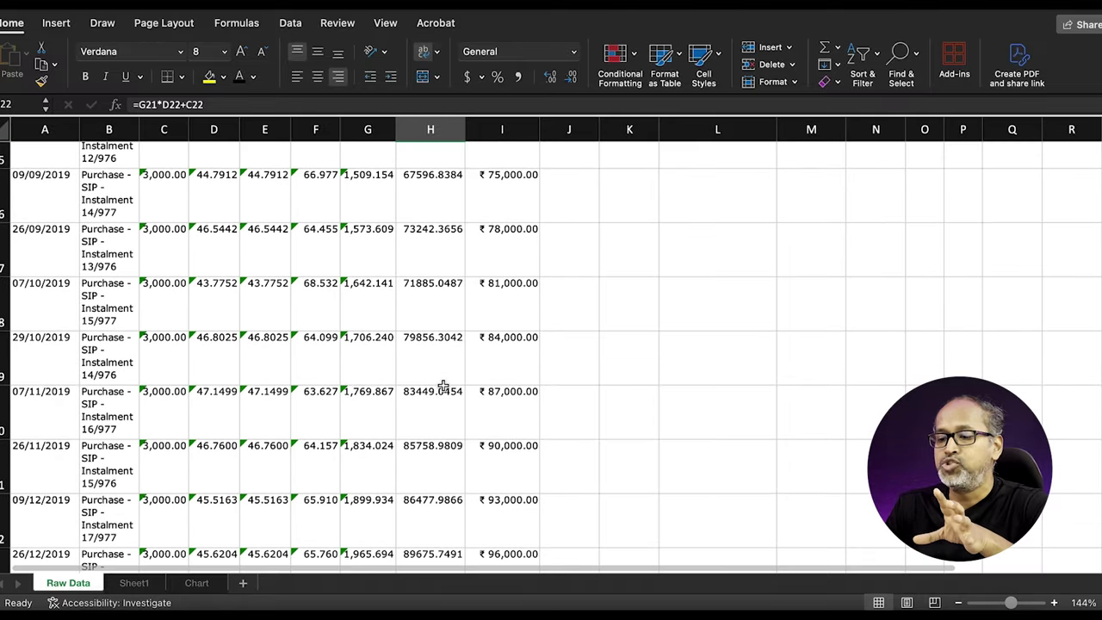
scroll(442, 387, down, 3)
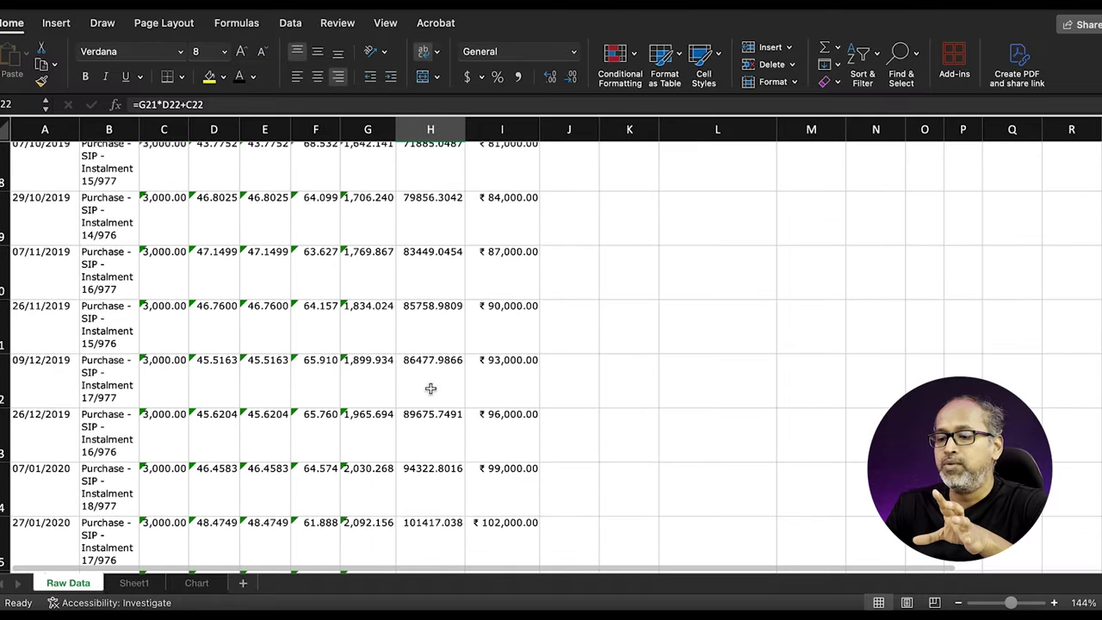
scroll(511, 381, down, 2)
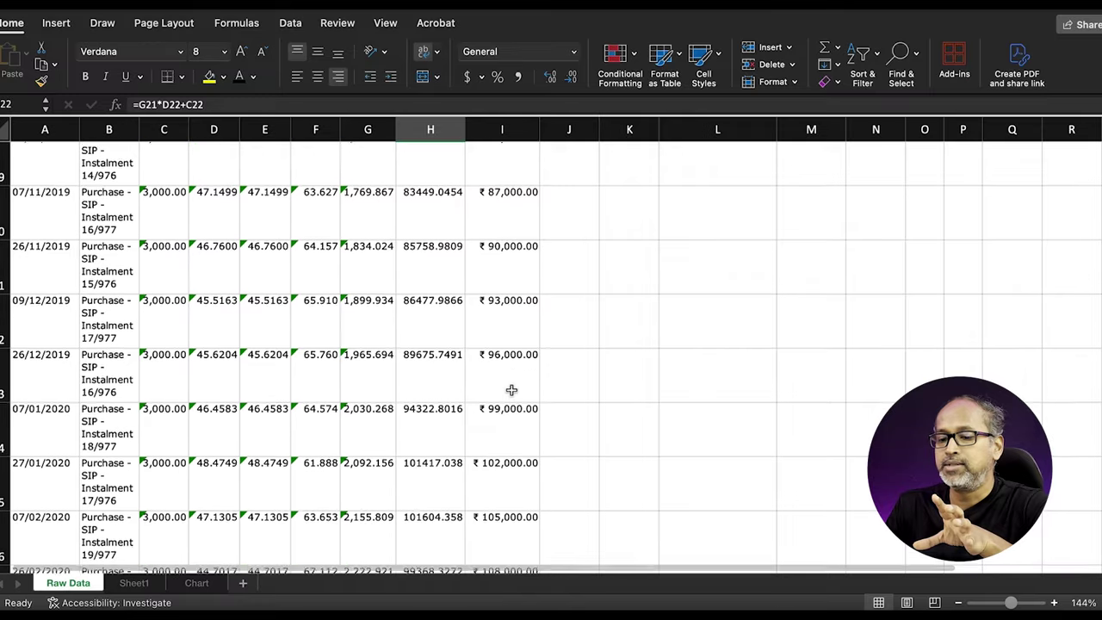
click(512, 390)
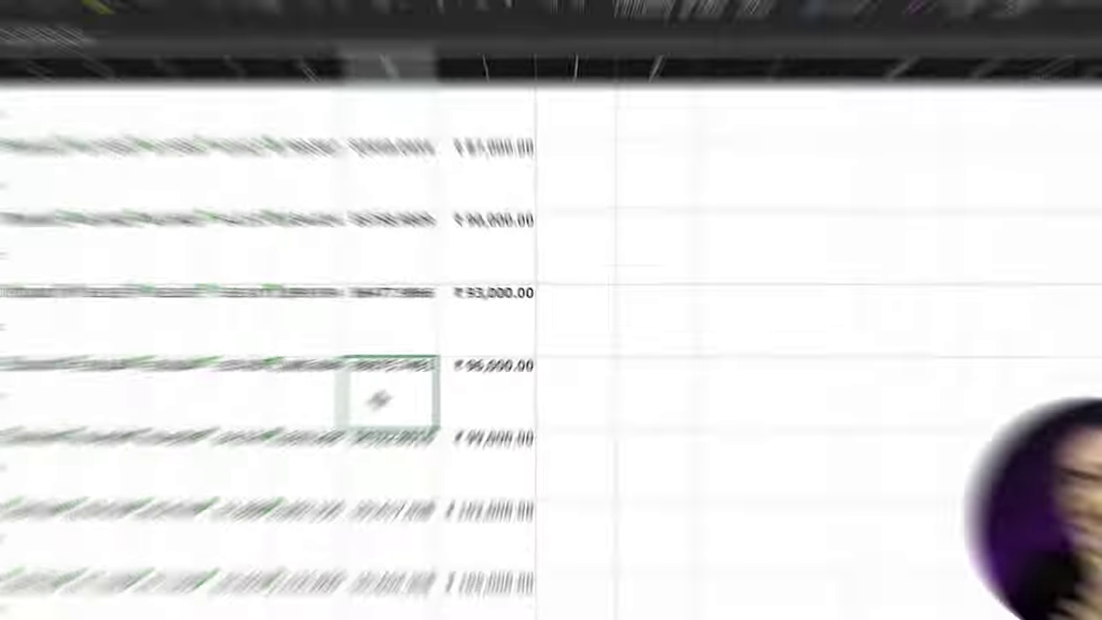
Step: Compare the returns with the cumulative investment for the 27/01/2020 instalment and the ones around it
scroll(379, 398, down, 3)
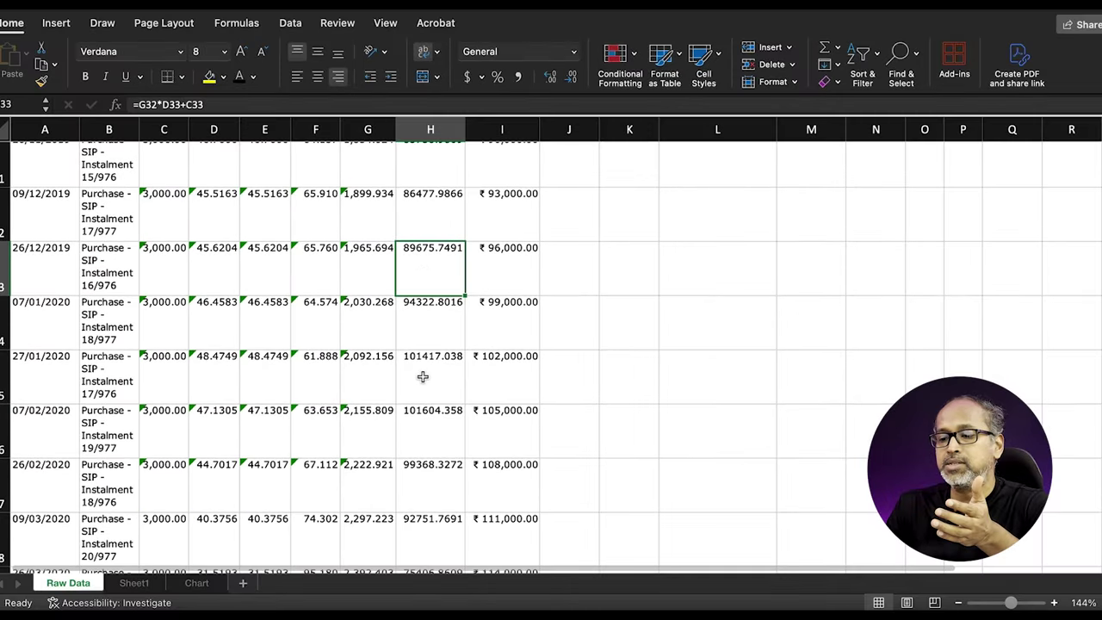
click(494, 386)
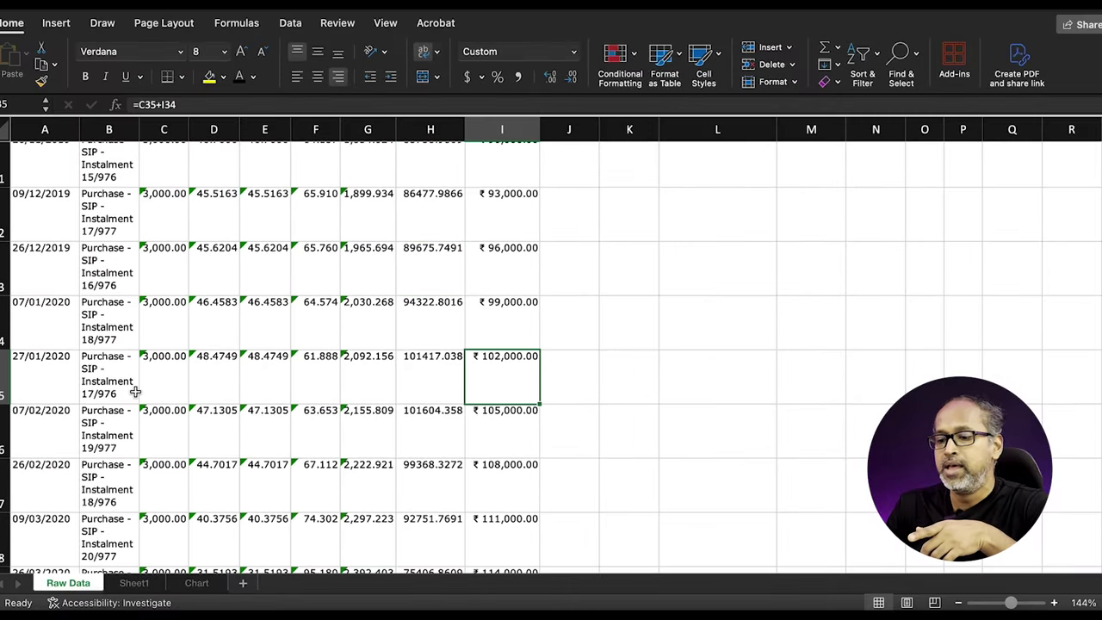
scroll(406, 414, down, 2)
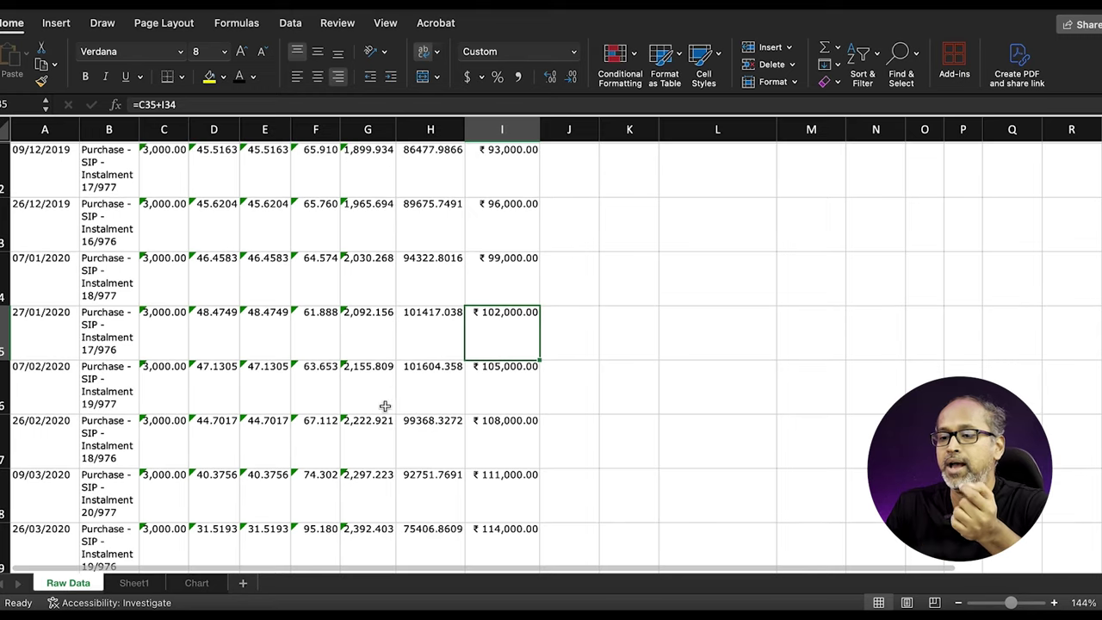
Step: Compare the units bought on 27/01/2020 with the NAV and units of the 26/03/2020 instalment
click(323, 331)
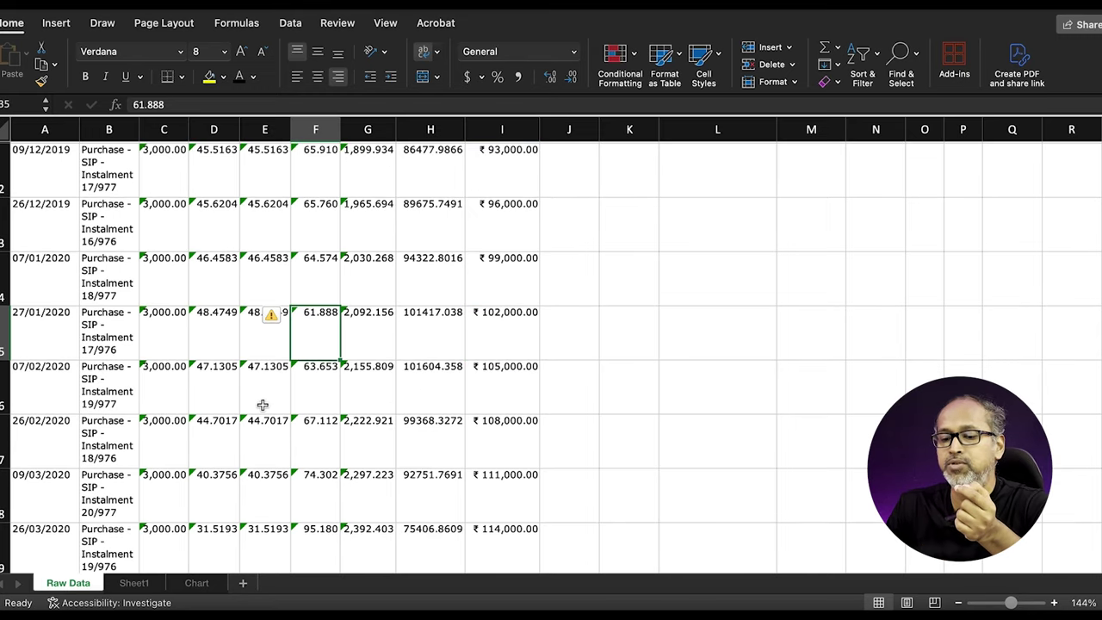
scroll(263, 405, down, 1)
click(265, 484)
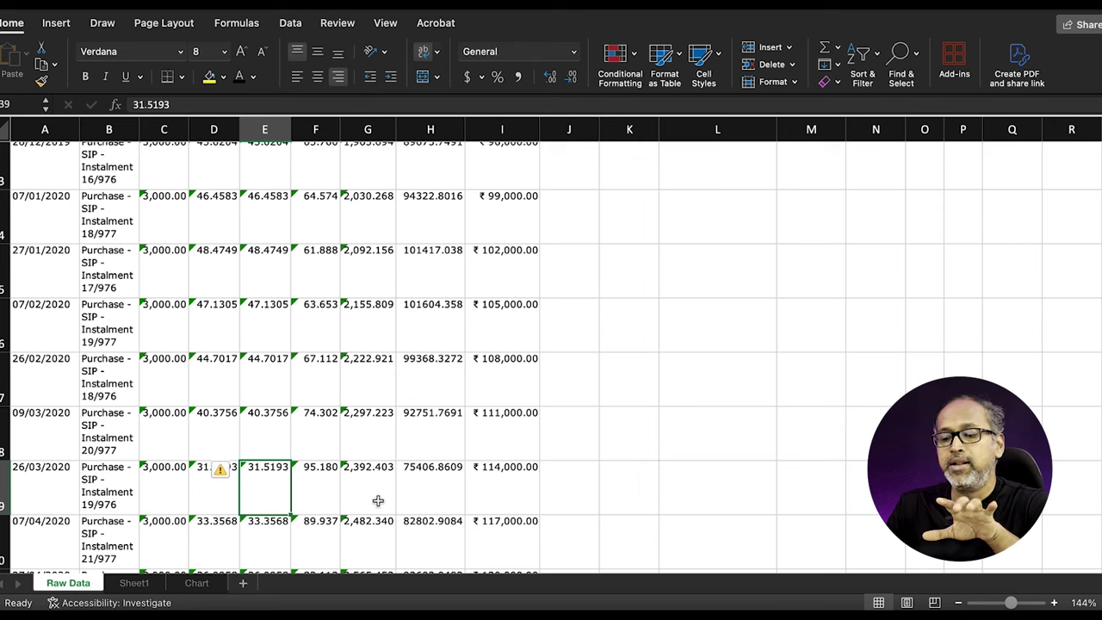
click(318, 487)
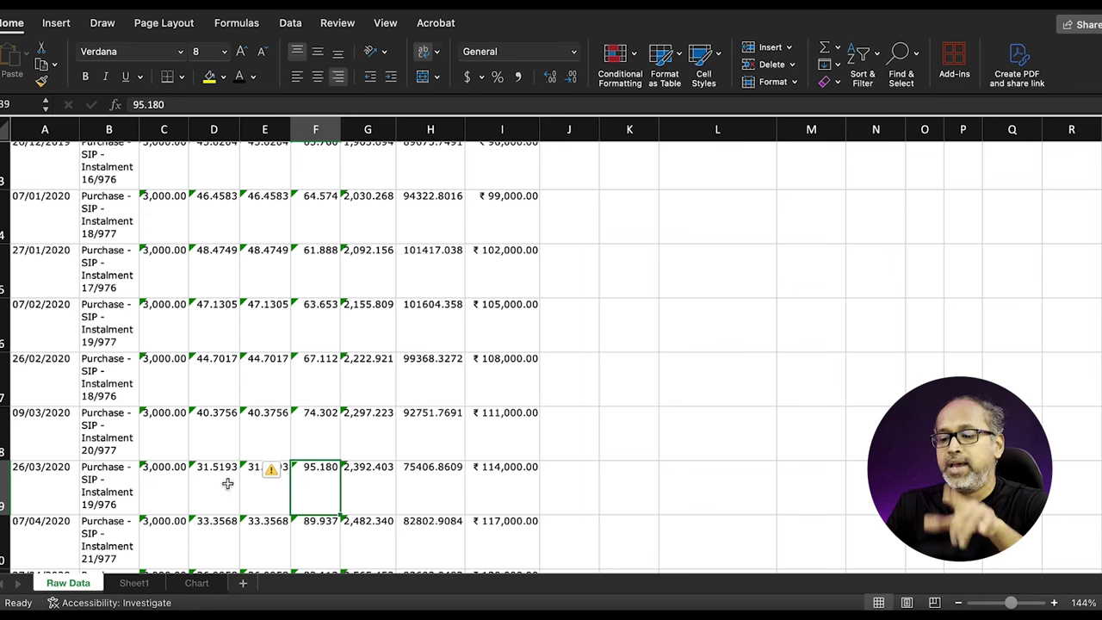
Step: Review the returns against the cumulative investment for the instalments from 26/03/2020 to 26/10/2020
scroll(390, 495, down, 3)
scroll(390, 495, down, 5)
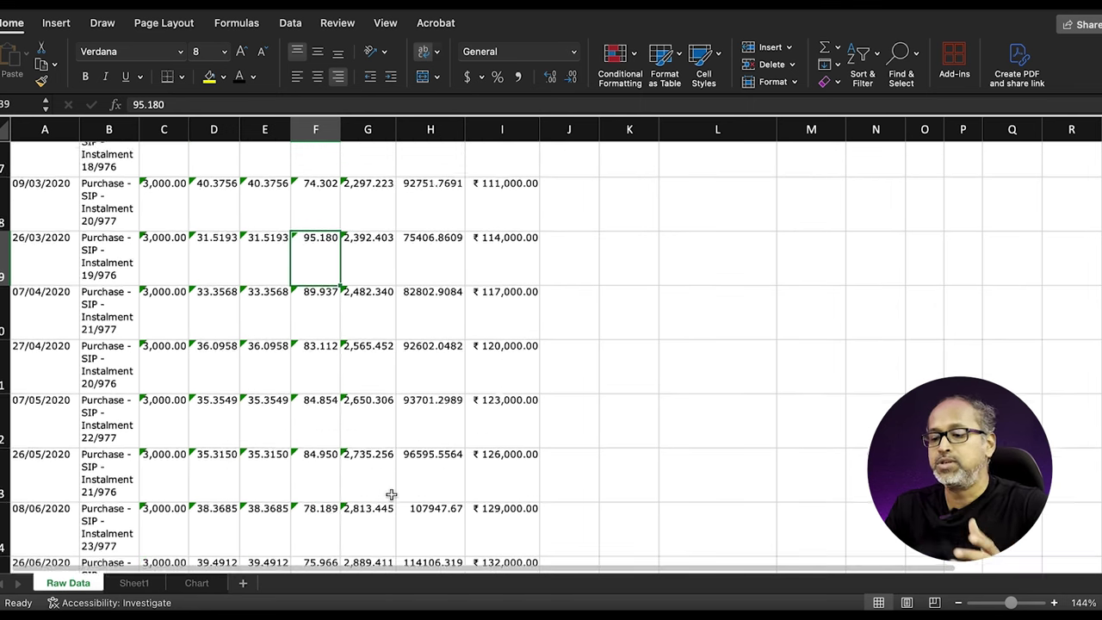
scroll(495, 445, down, 4)
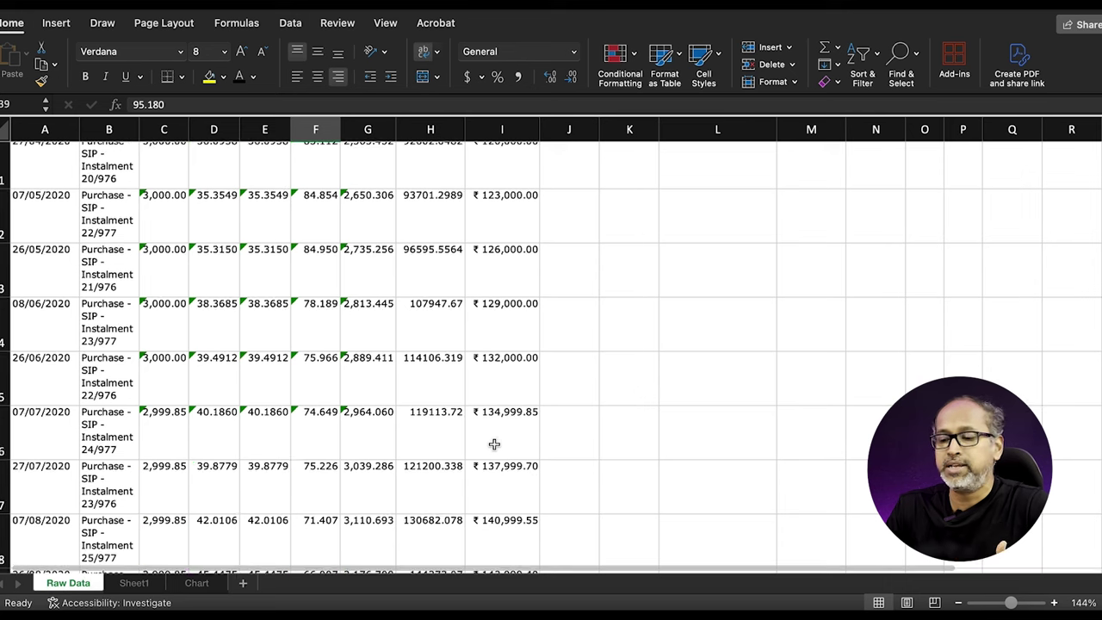
scroll(494, 444, down, 5)
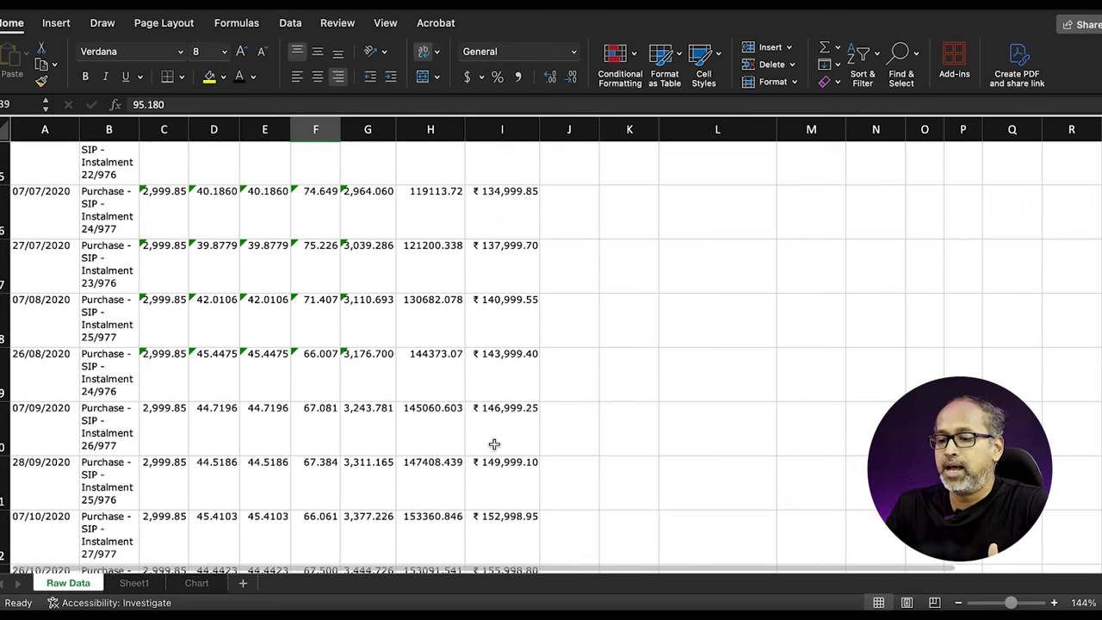
scroll(465, 436, down, 2)
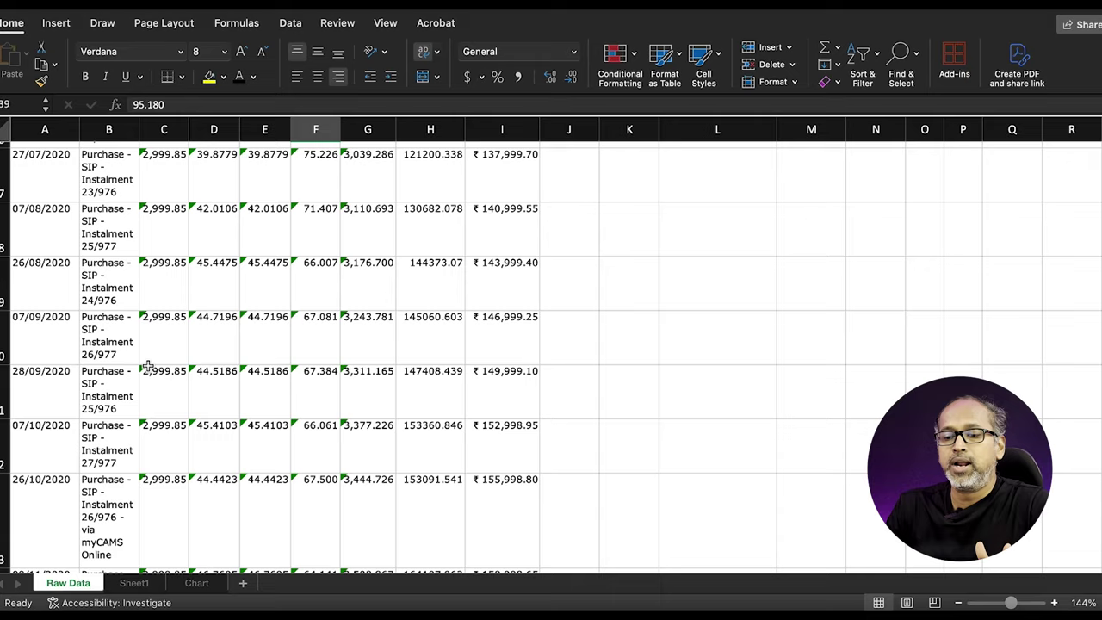
scroll(148, 365, down, 3)
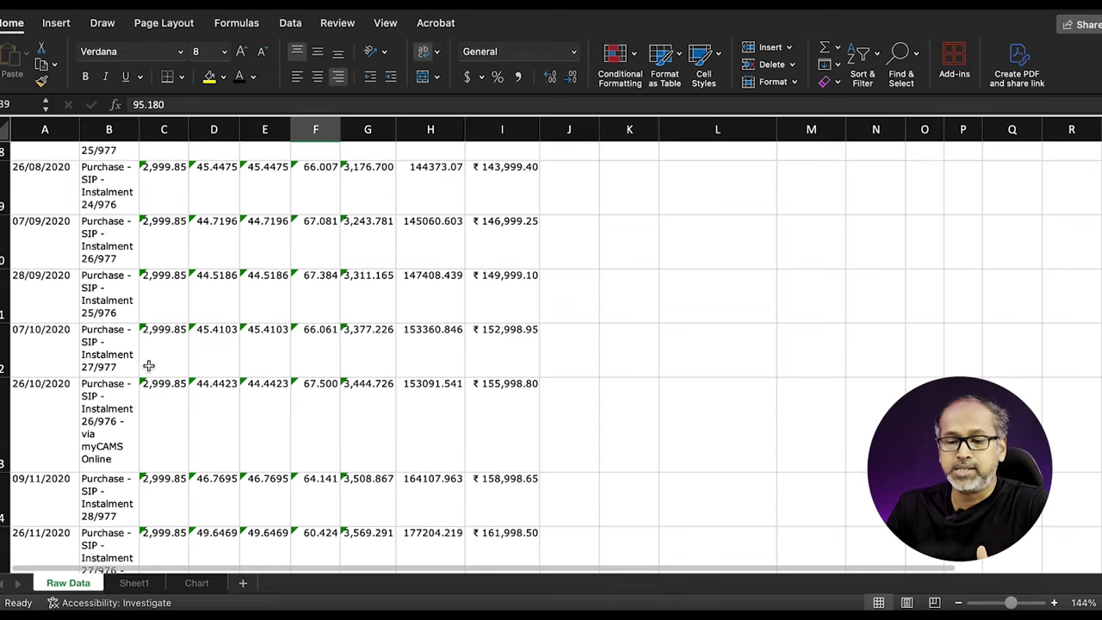
scroll(148, 366, down, 2)
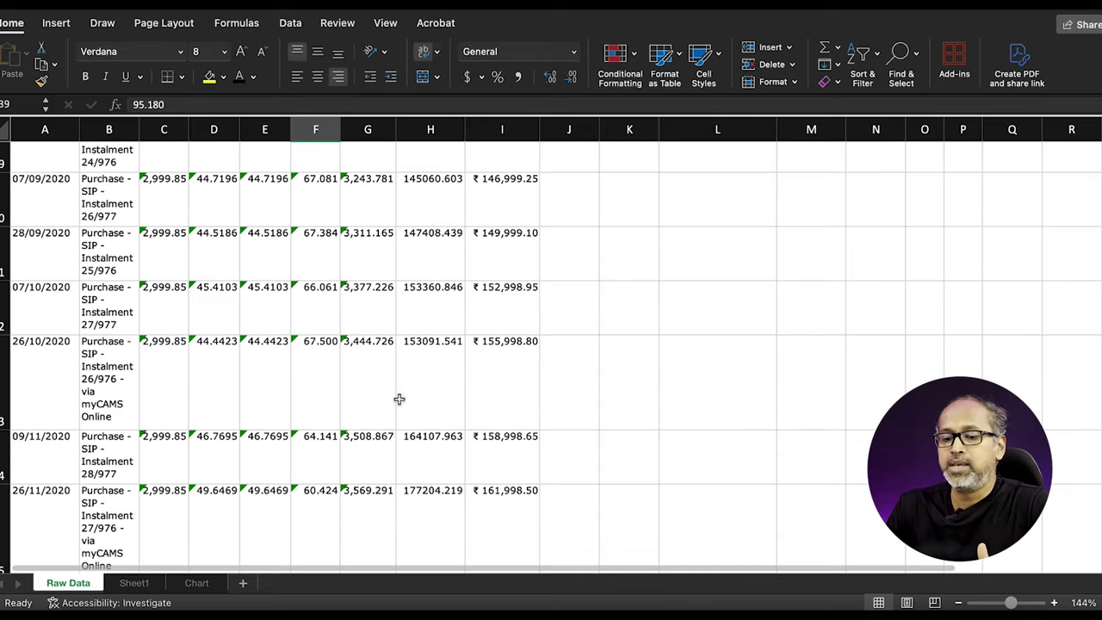
scroll(60, 385, down, 3)
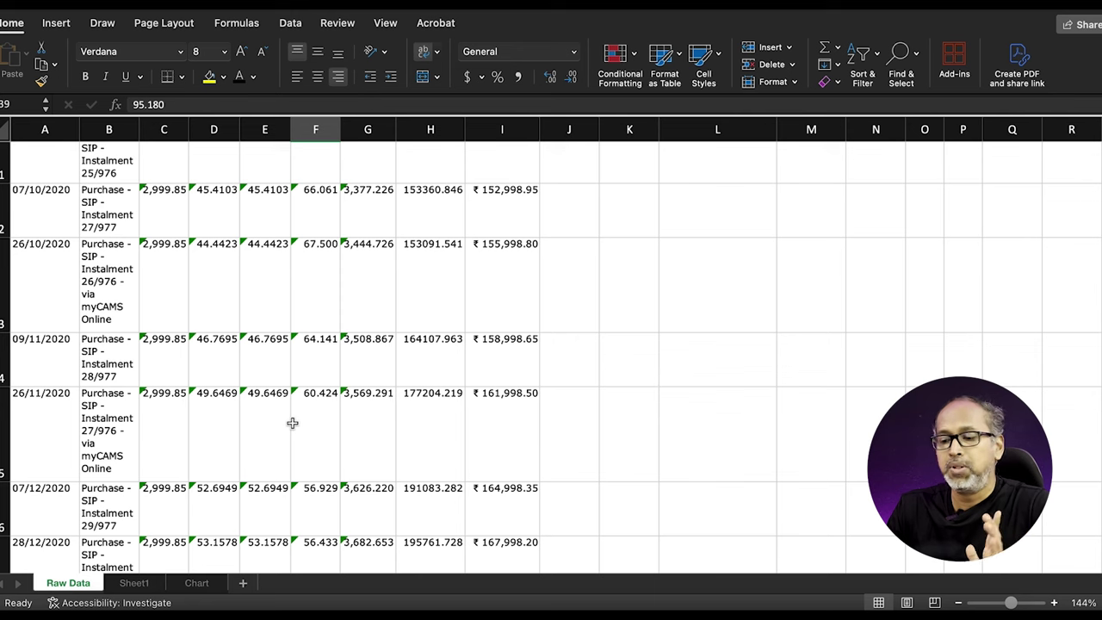
scroll(546, 467, down, 1)
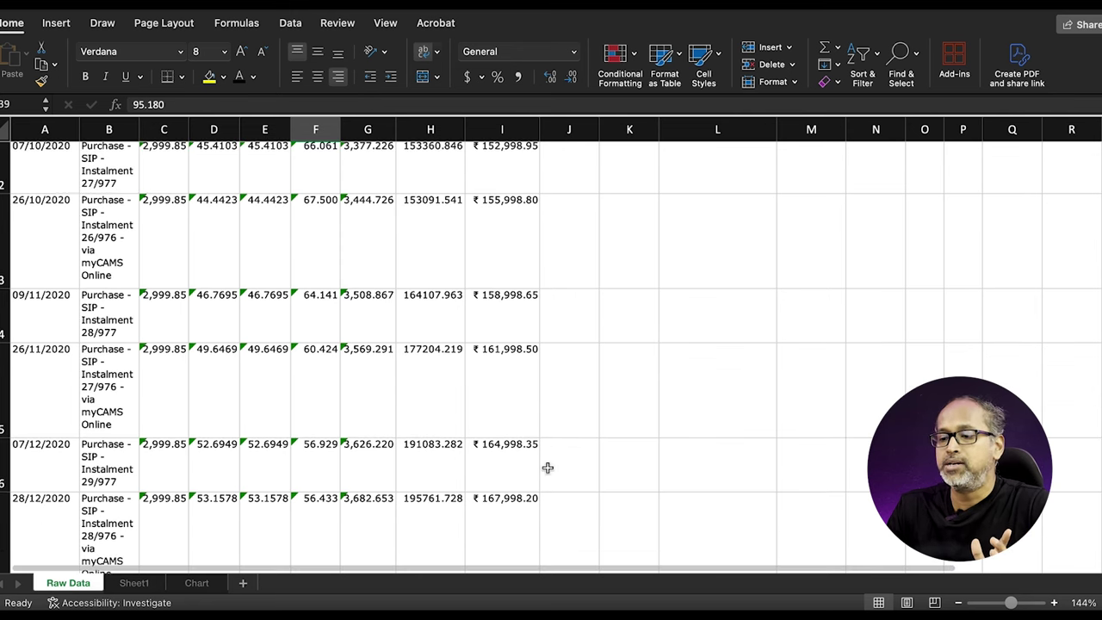
Step: Inspect the cumulative investment for 26/10/2020 and compare investment with returns for the 09/11/2020 and 26/11/2020 instalments
click(497, 242)
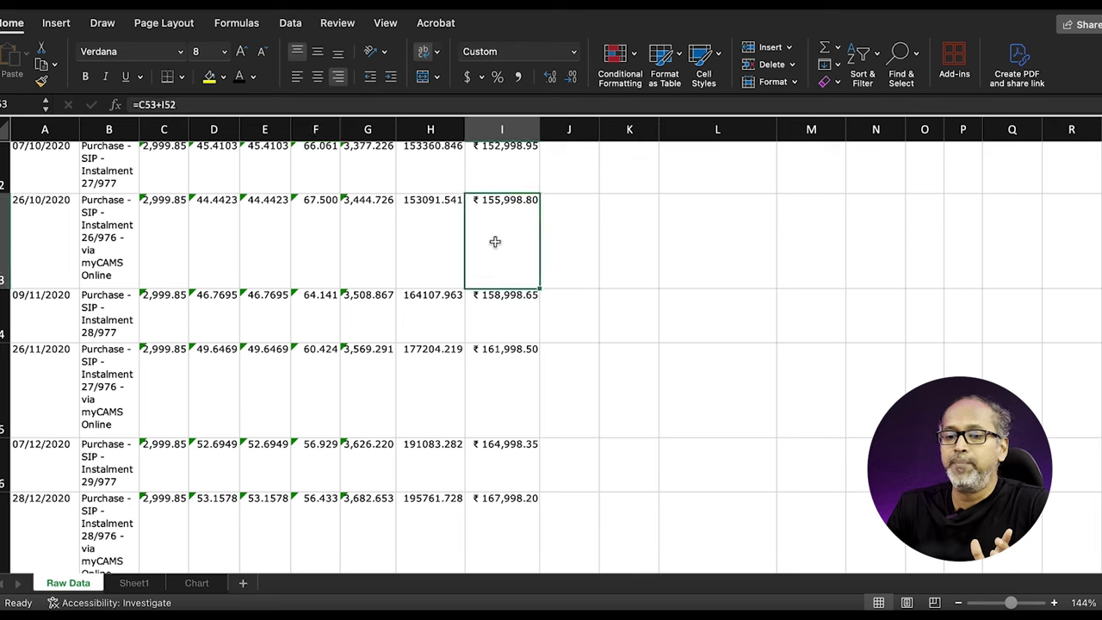
click(510, 313)
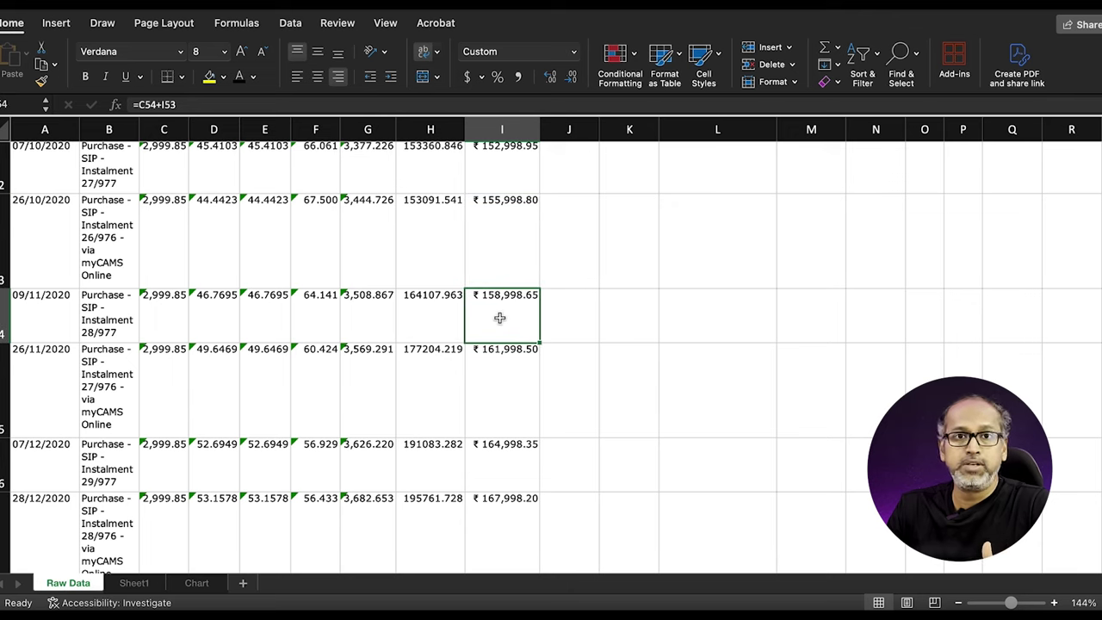
click(412, 312)
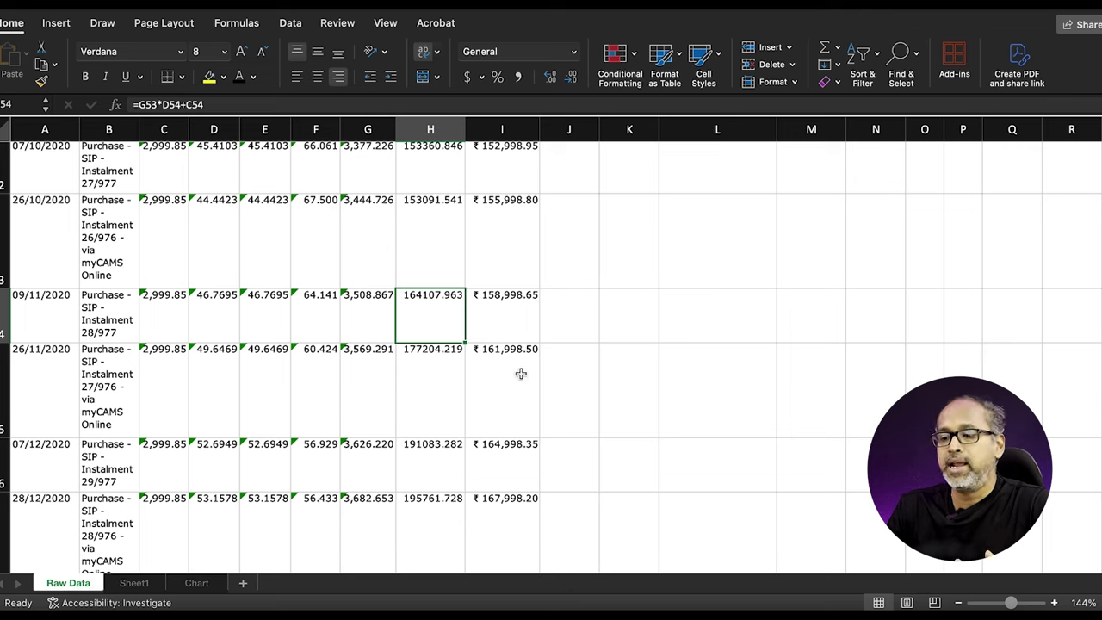
click(514, 374)
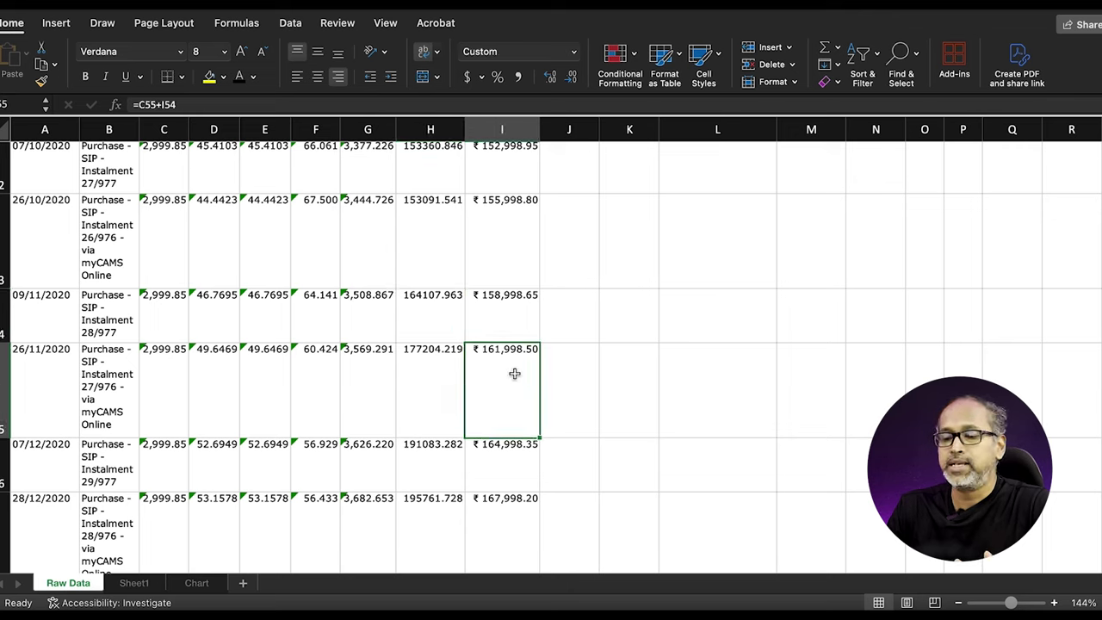
click(425, 374)
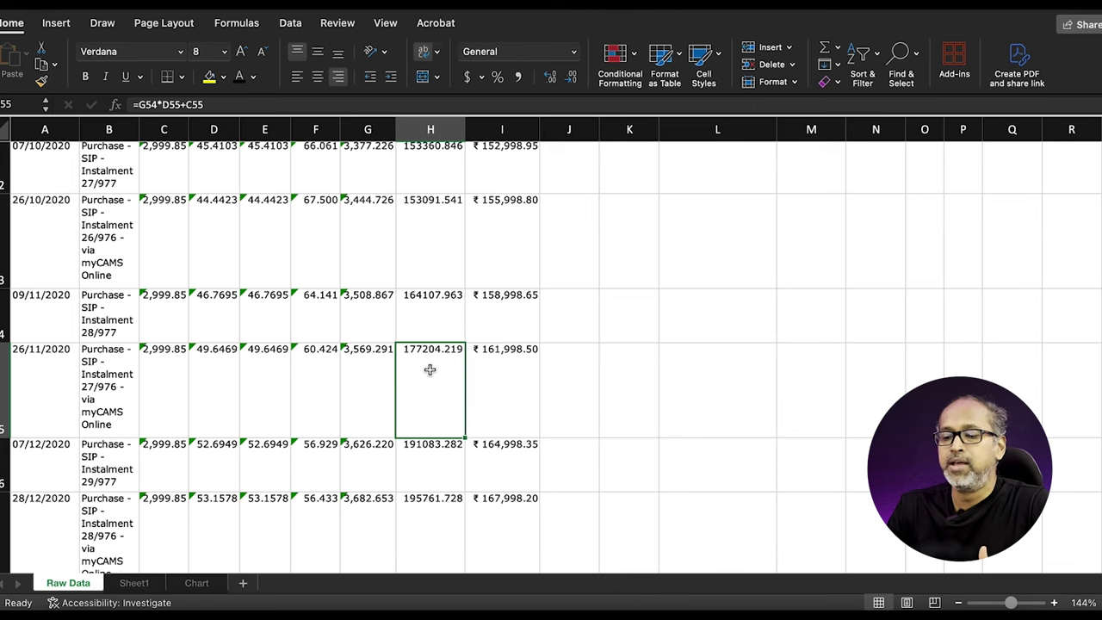
Step: Follow the returns and cumulative investment through the instalments from 07/12/2020 to 29/09/2021
scroll(429, 370, down, 4)
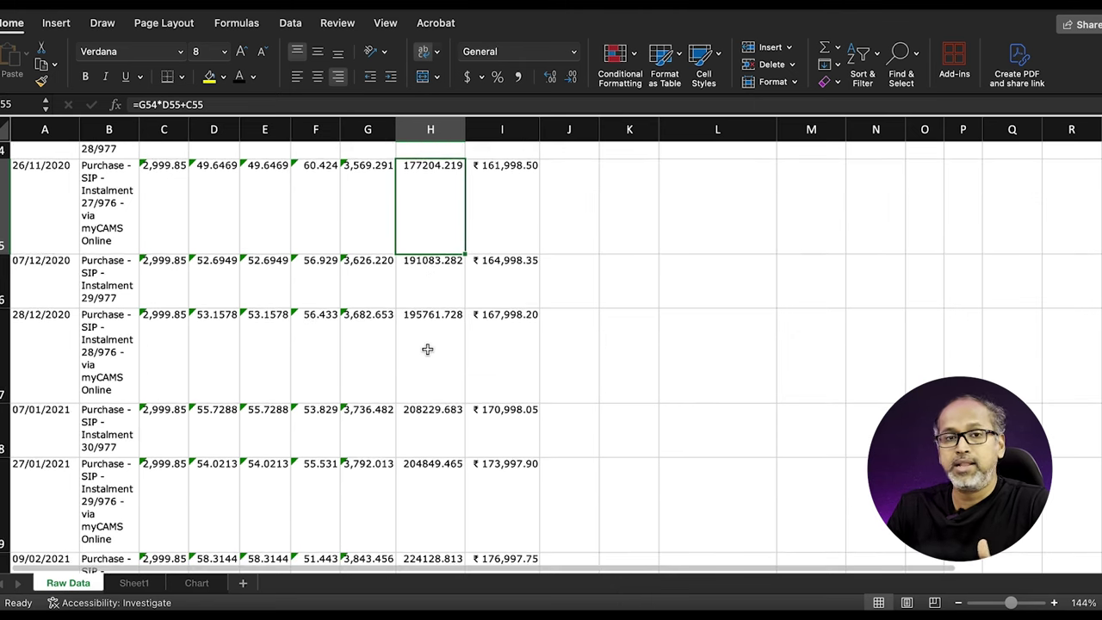
scroll(427, 349, down, 2)
scroll(503, 367, down, 2)
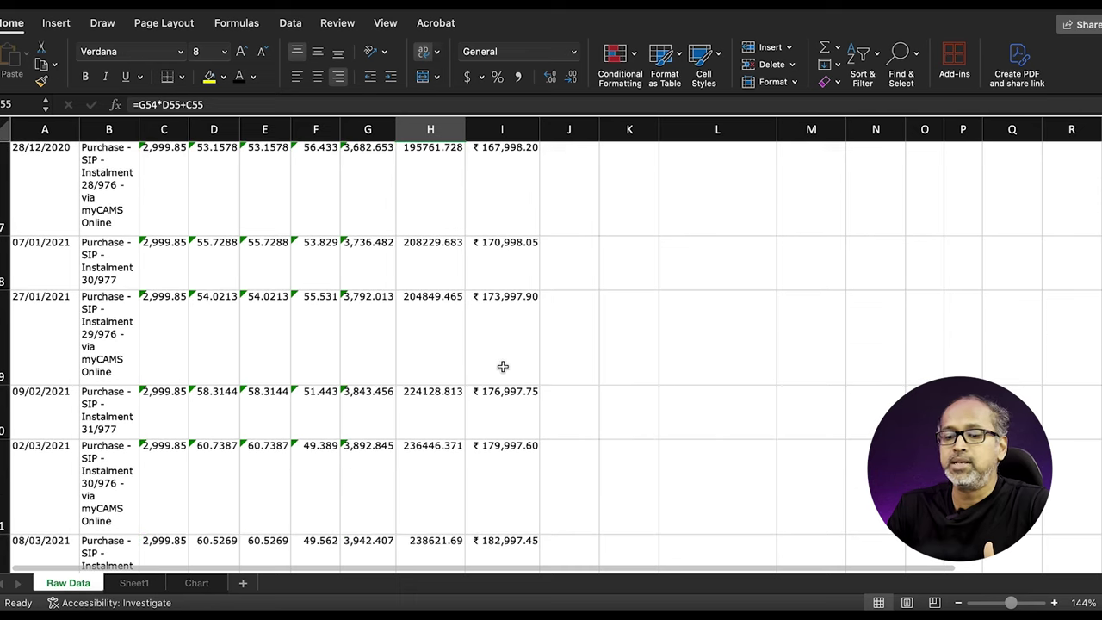
scroll(503, 367, down, 1)
scroll(487, 436, down, 1)
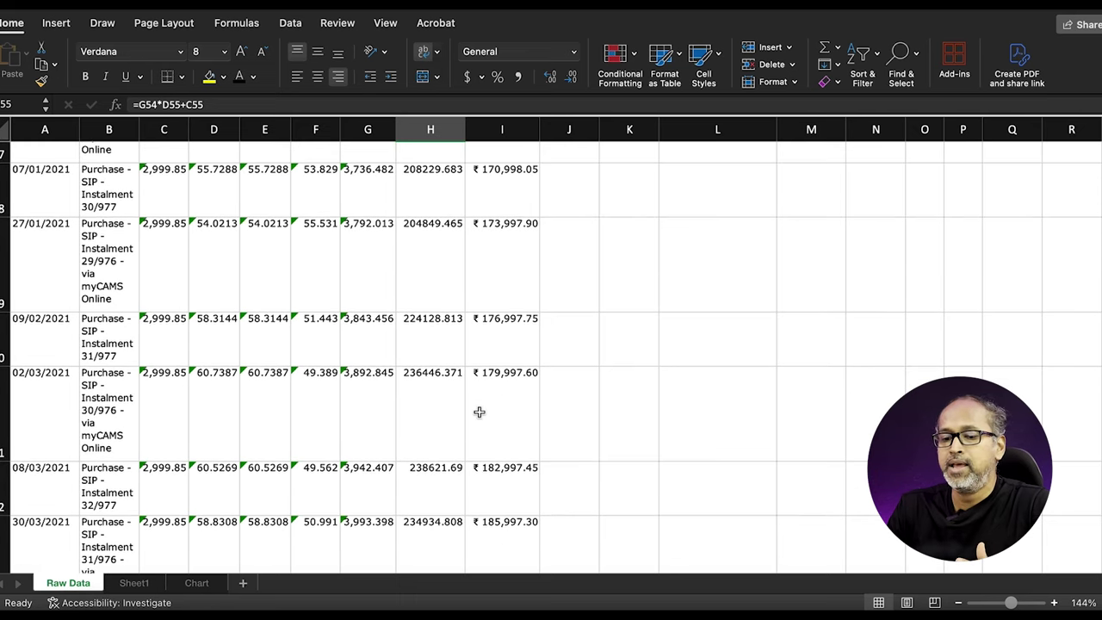
scroll(476, 410, down, 2)
scroll(186, 414, down, 1)
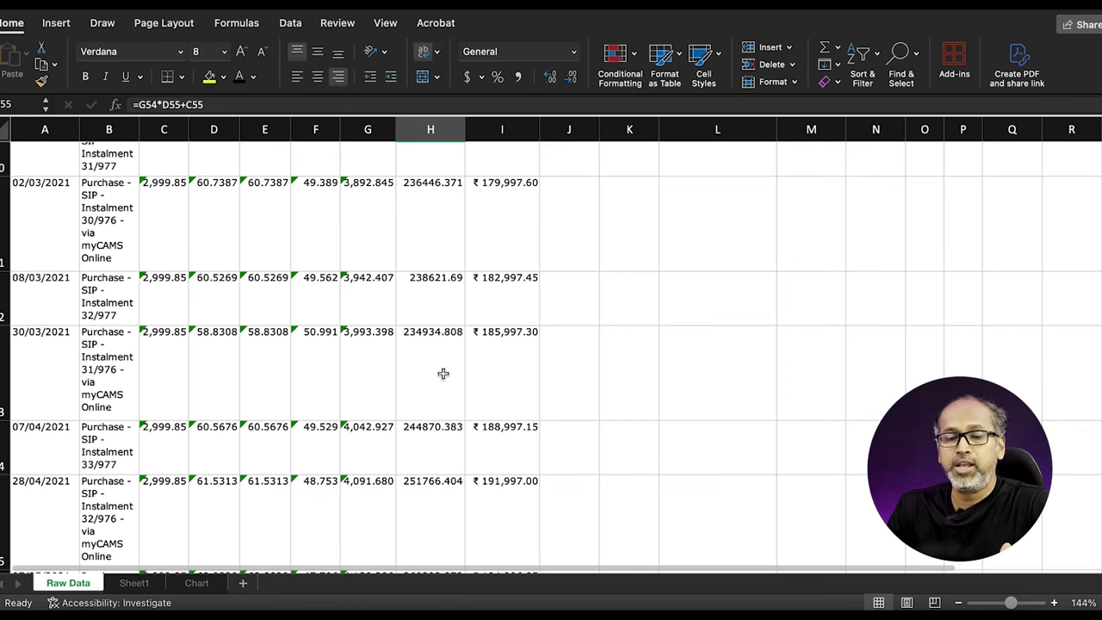
scroll(435, 374, down, 1)
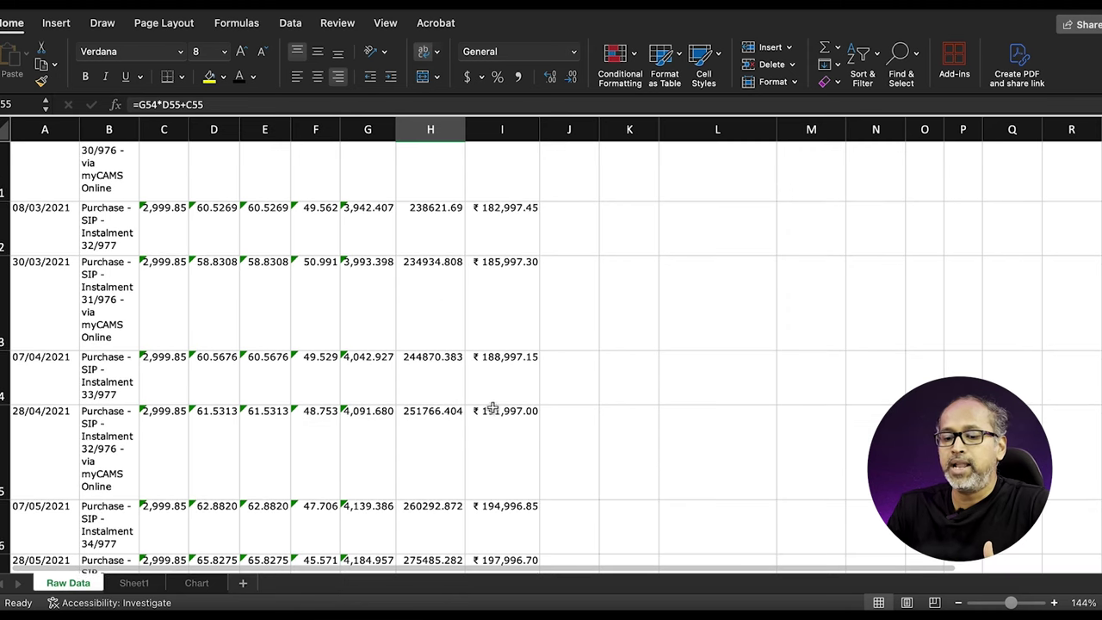
scroll(493, 408, down, 5)
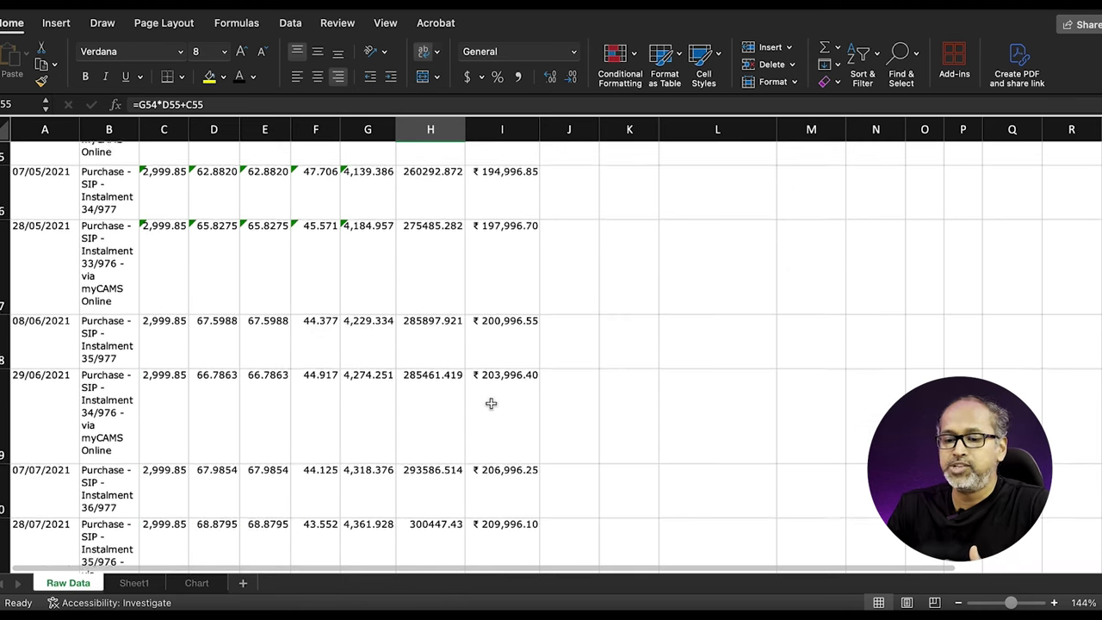
scroll(491, 403, down, 5)
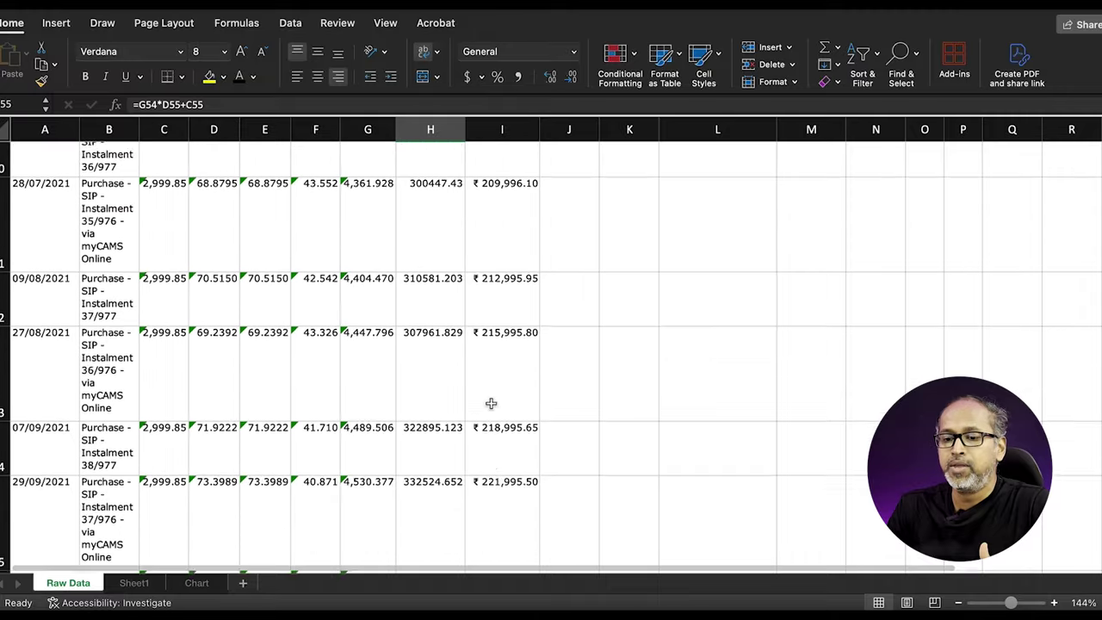
Step: Go back to the 30/03/2021 instalment and inspect its cumulative investment
scroll(491, 403, up, 6)
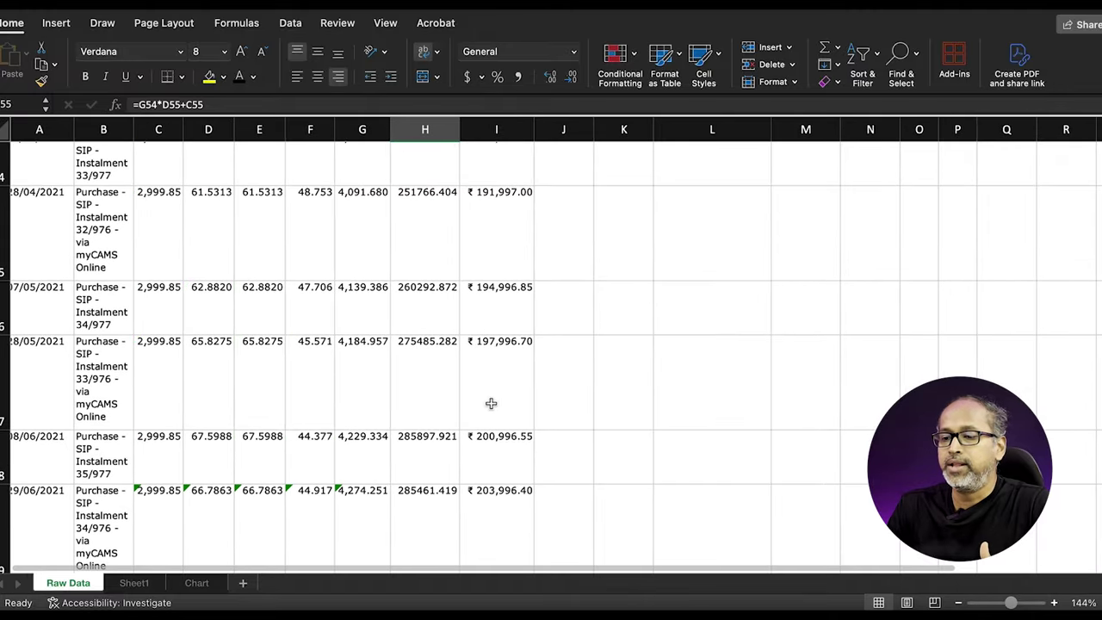
scroll(517, 315, up, 2)
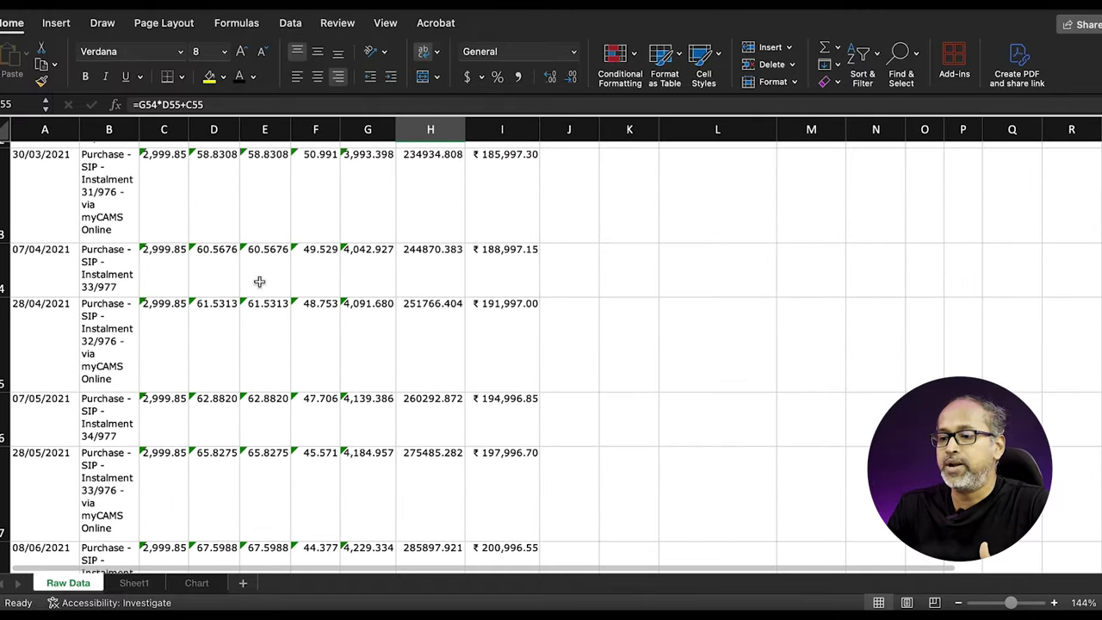
scroll(259, 282, up, 1)
click(523, 288)
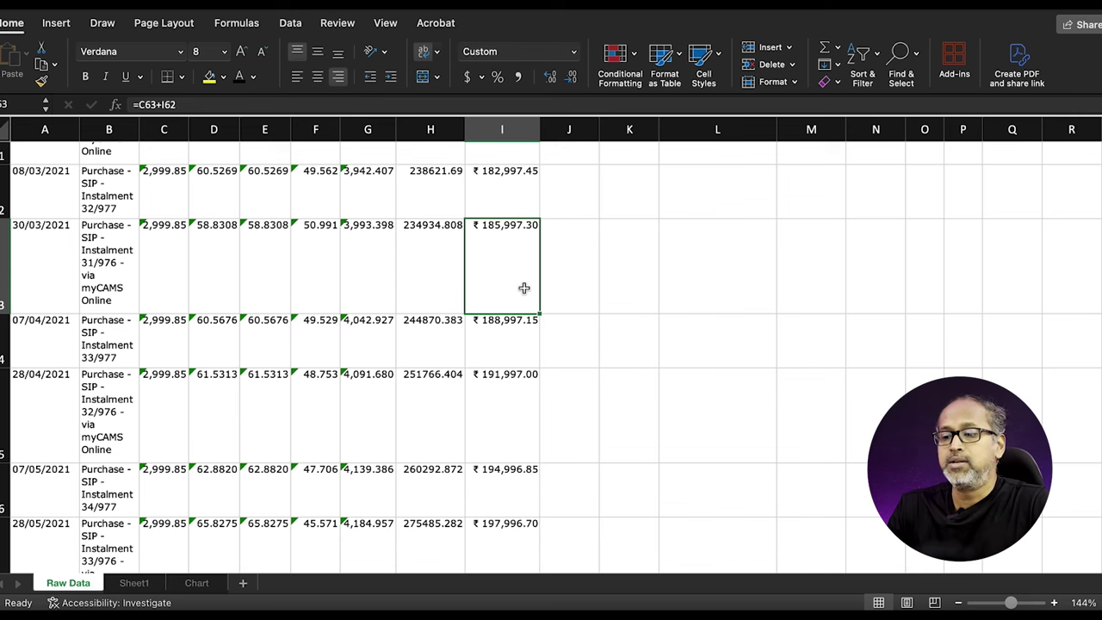
Step: Inspect the returns for the 30/03/2021 instalment and compare returns with cumulative investment through the instalments up to 29/03/2022
click(431, 254)
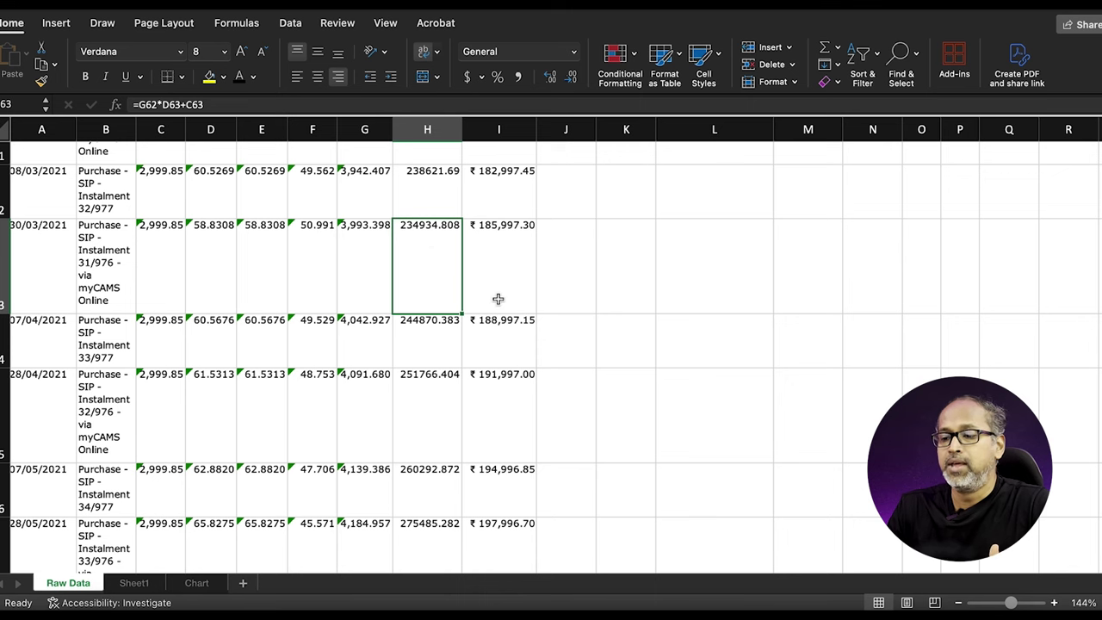
scroll(498, 298, down, 3)
scroll(497, 298, down, 3)
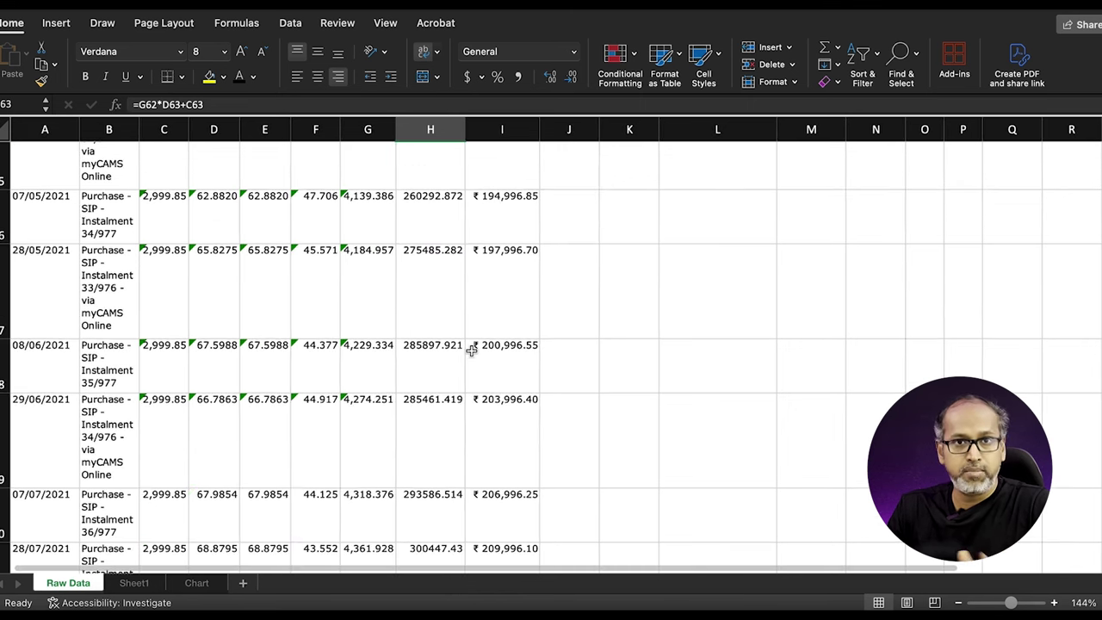
scroll(471, 351, down, 2)
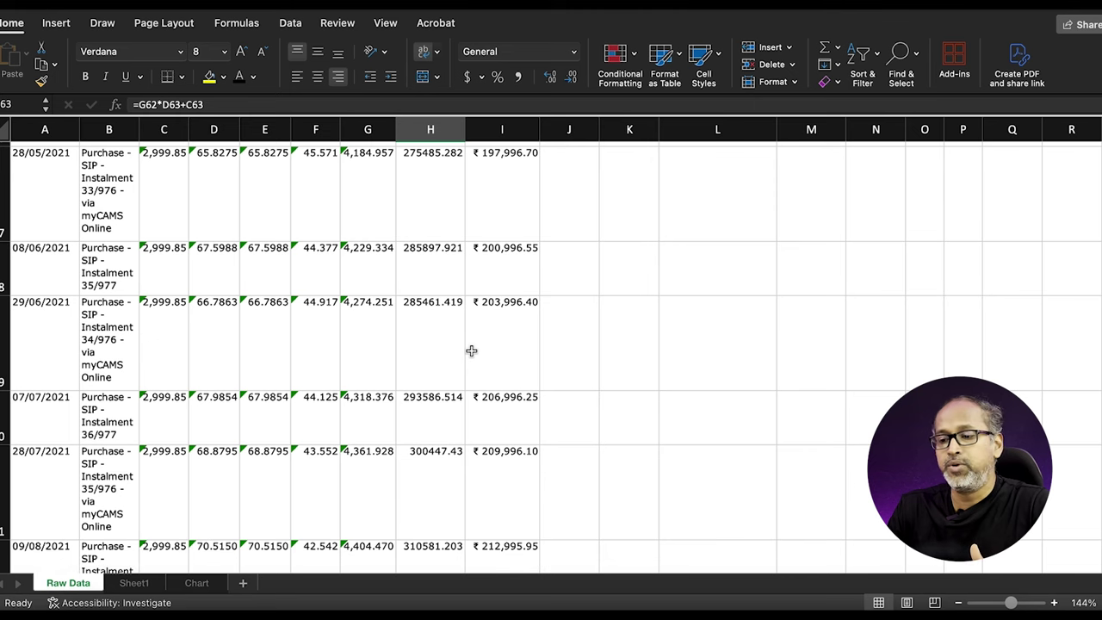
scroll(471, 350, down, 5)
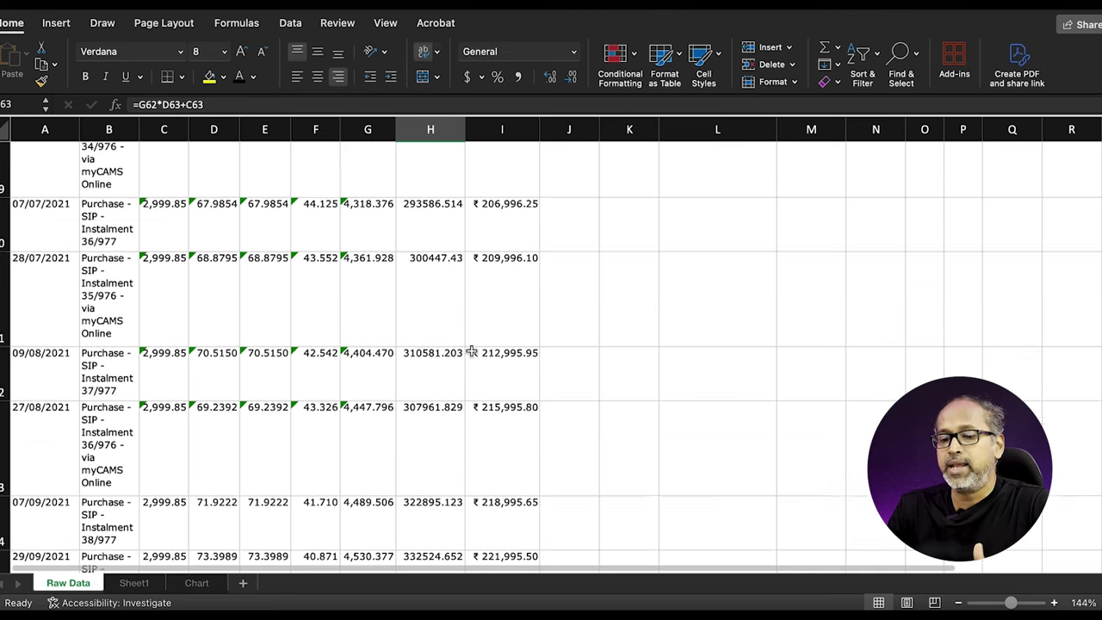
scroll(471, 350, down, 5)
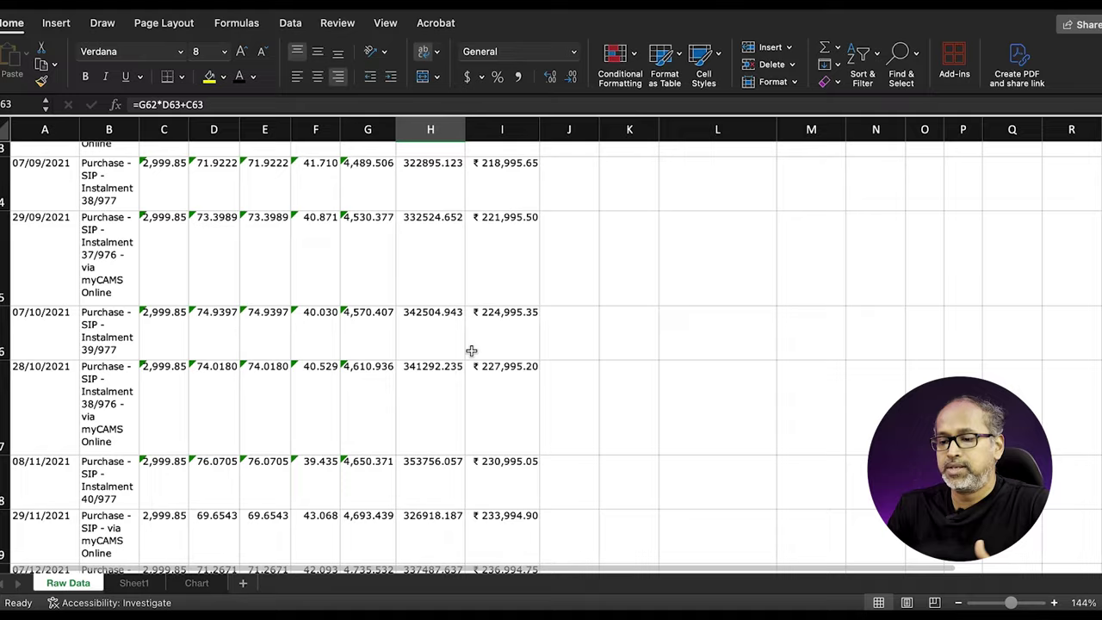
scroll(471, 350, down, 5)
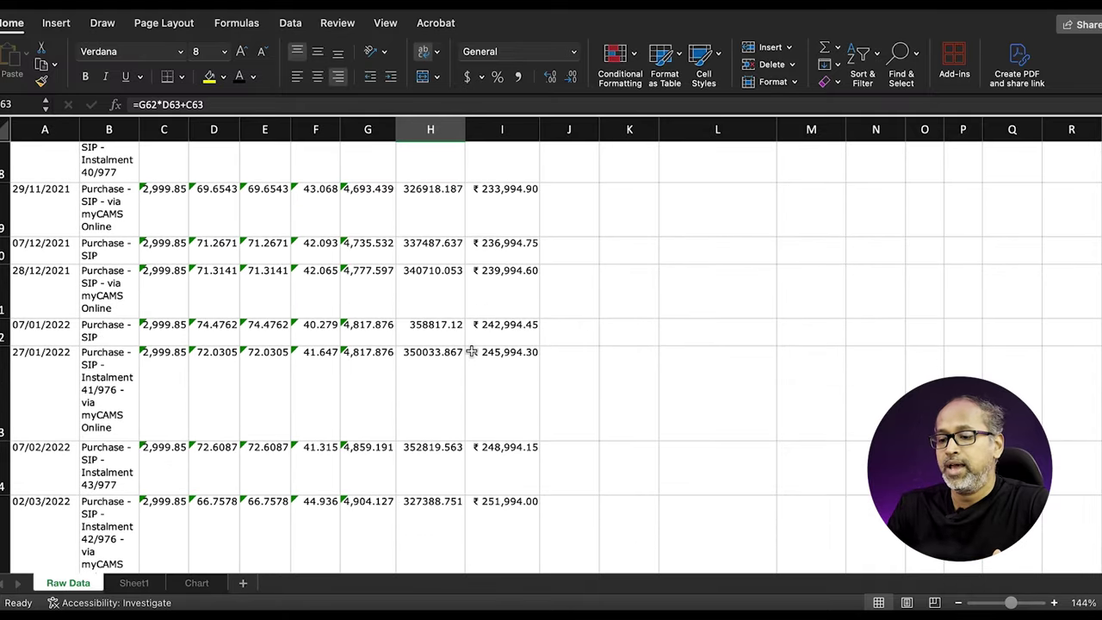
scroll(471, 352, down, 3)
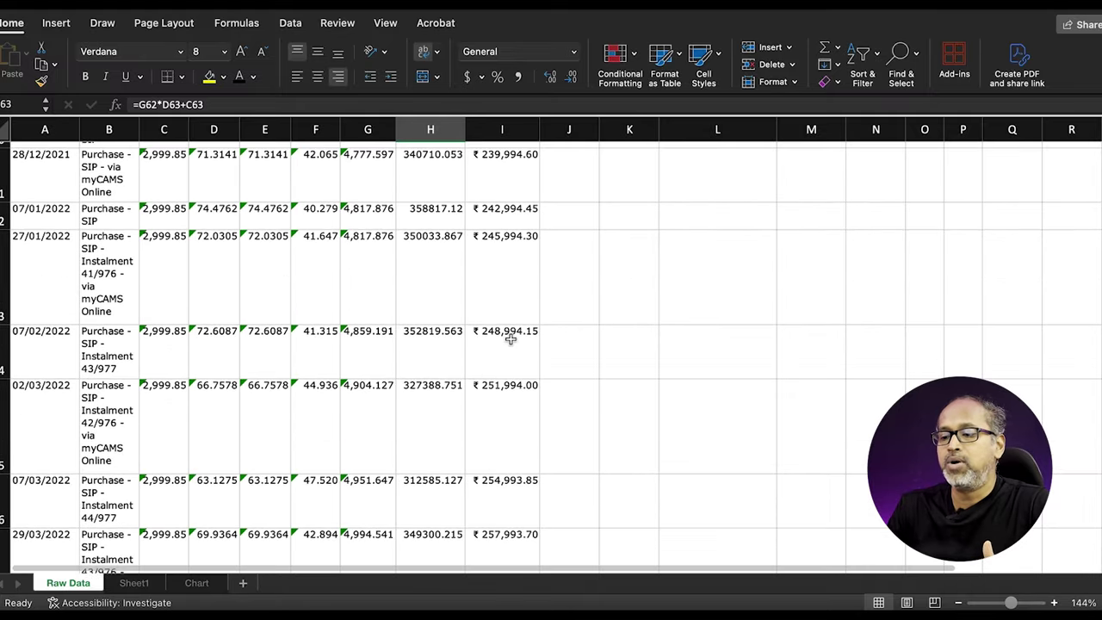
Step: Inspect the cumulative investment for 07/02/2022 and compare investment with returns for the 29/03/2022 instalment
click(505, 333)
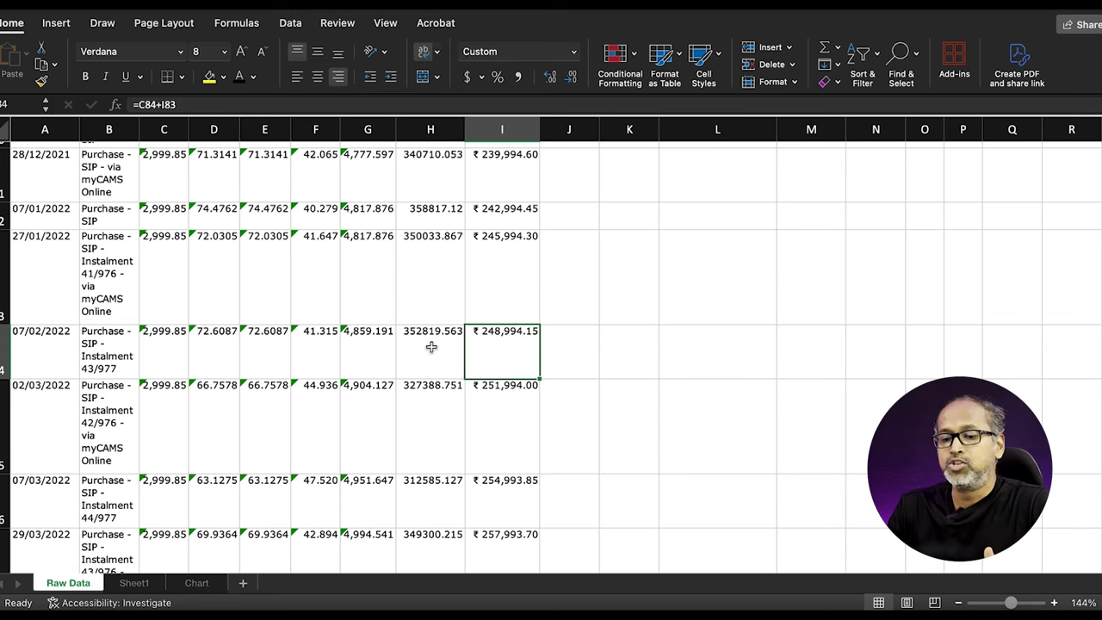
scroll(431, 346, down, 5)
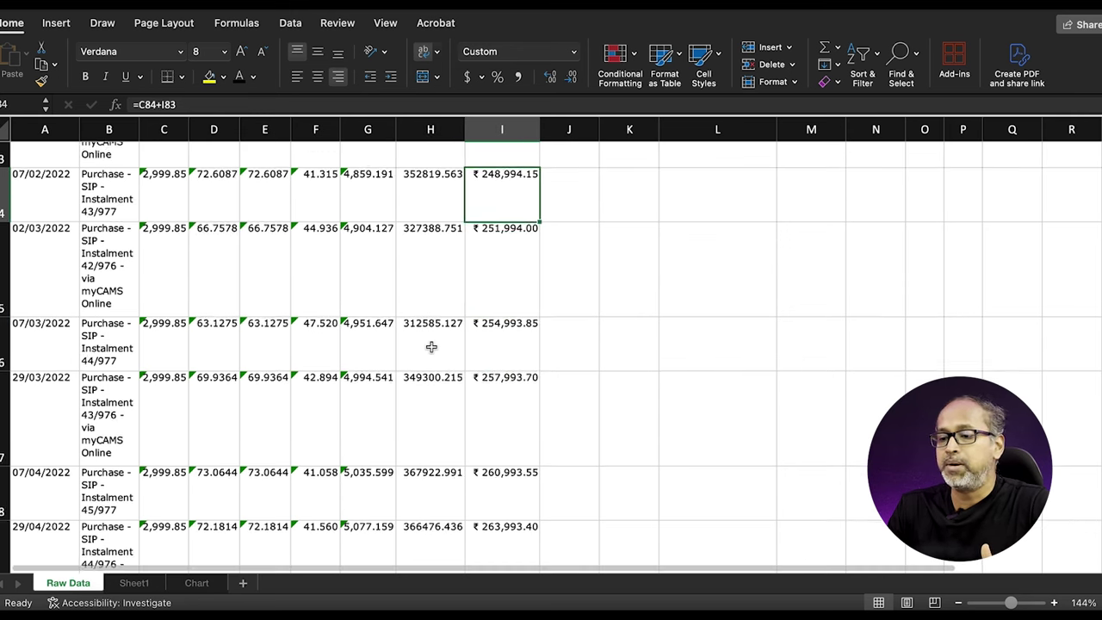
click(499, 331)
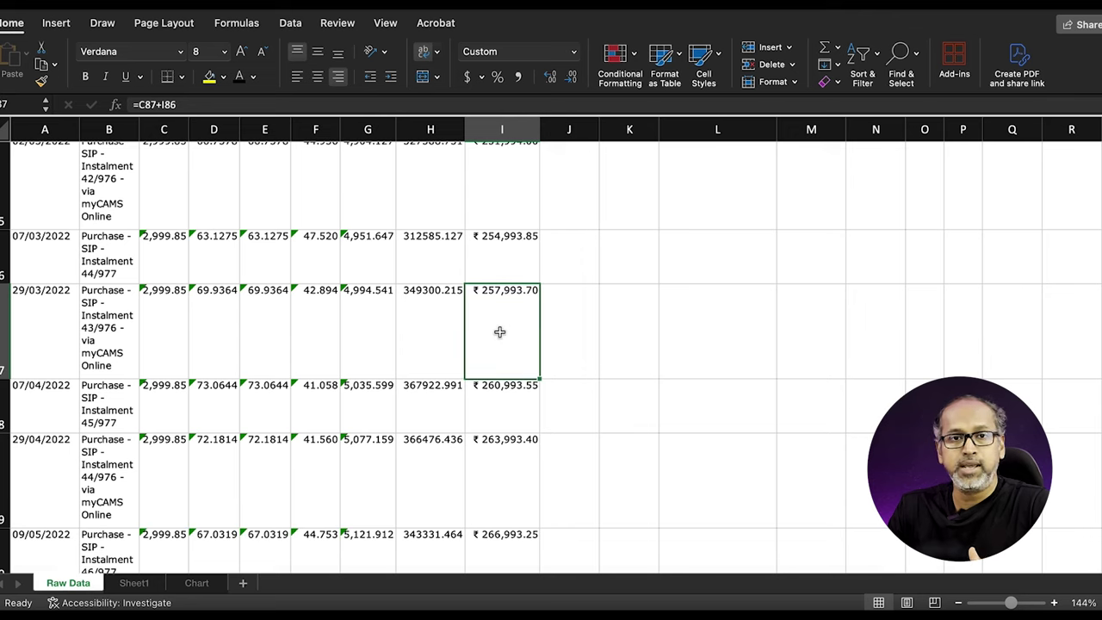
click(436, 331)
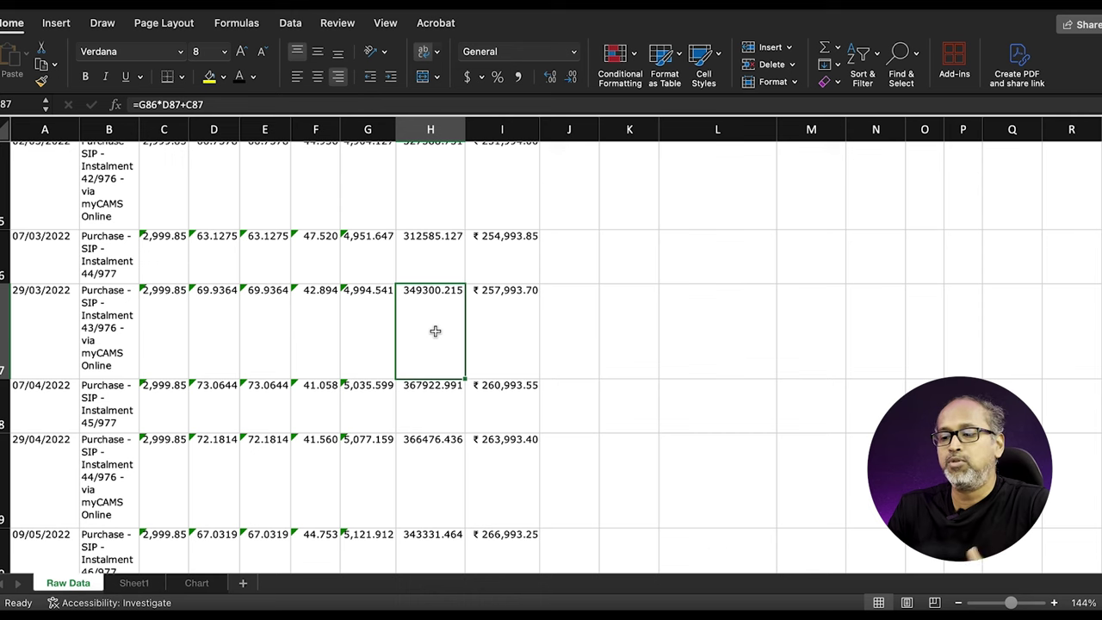
Step: Review the returns against the cumulative investment for the instalments from 07/04/2022 to 07/12/2022
scroll(436, 331, down, 2)
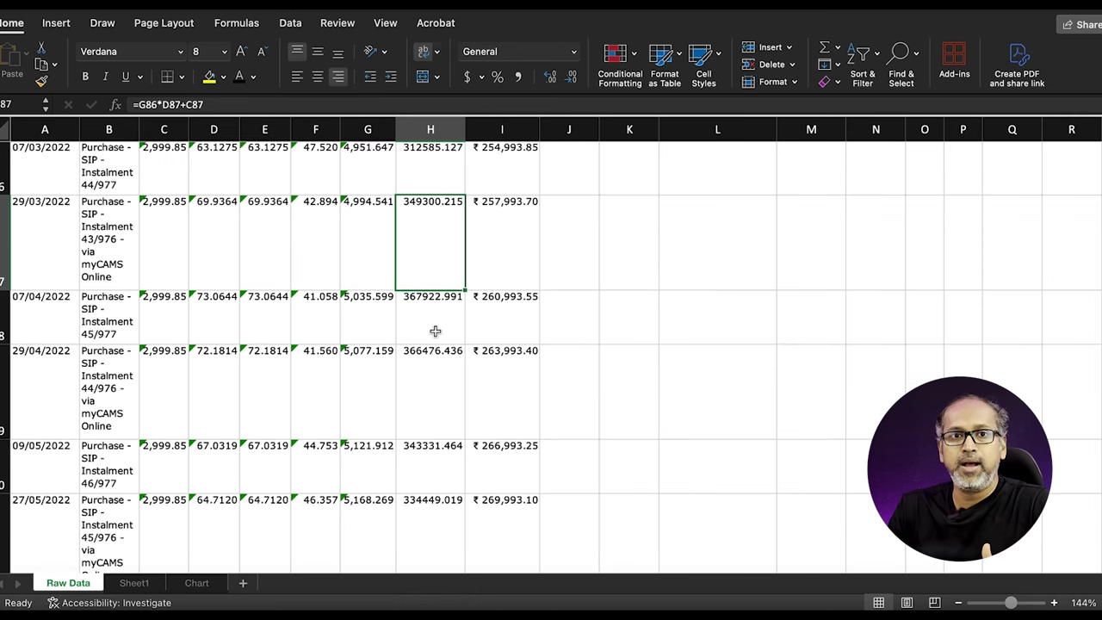
scroll(436, 330, down, 2)
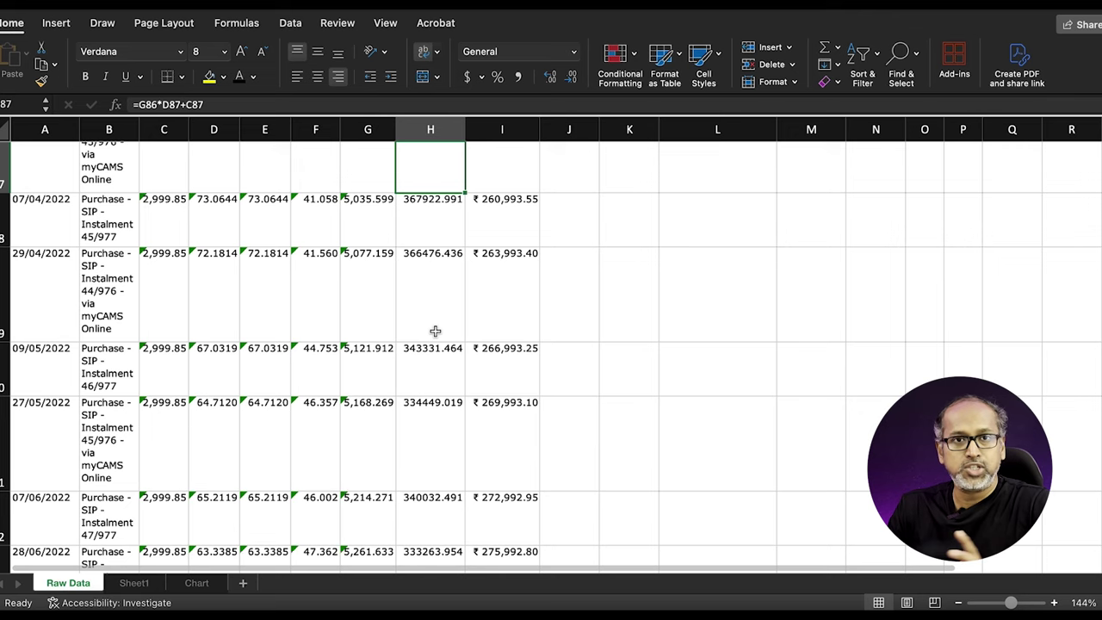
scroll(436, 330, up, 1)
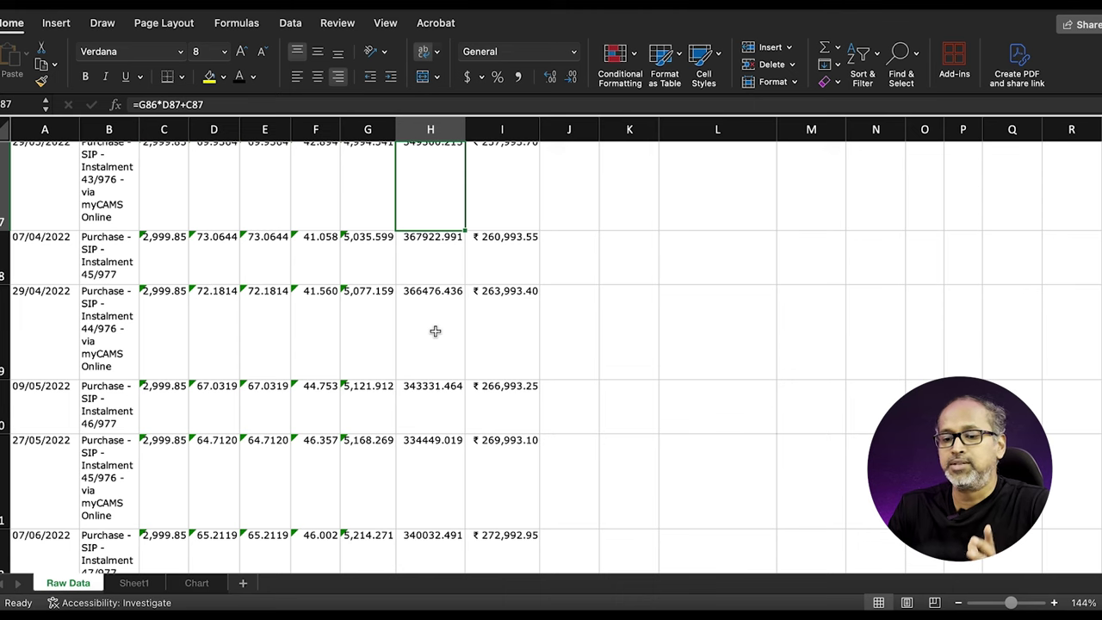
scroll(436, 331, down, 5)
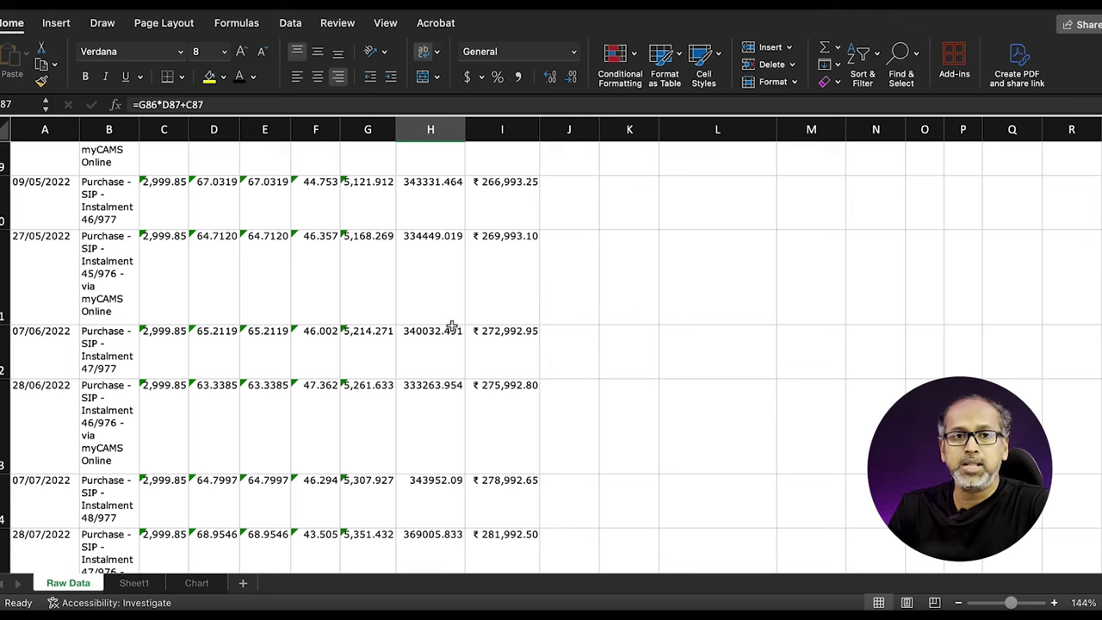
scroll(452, 326, down, 3)
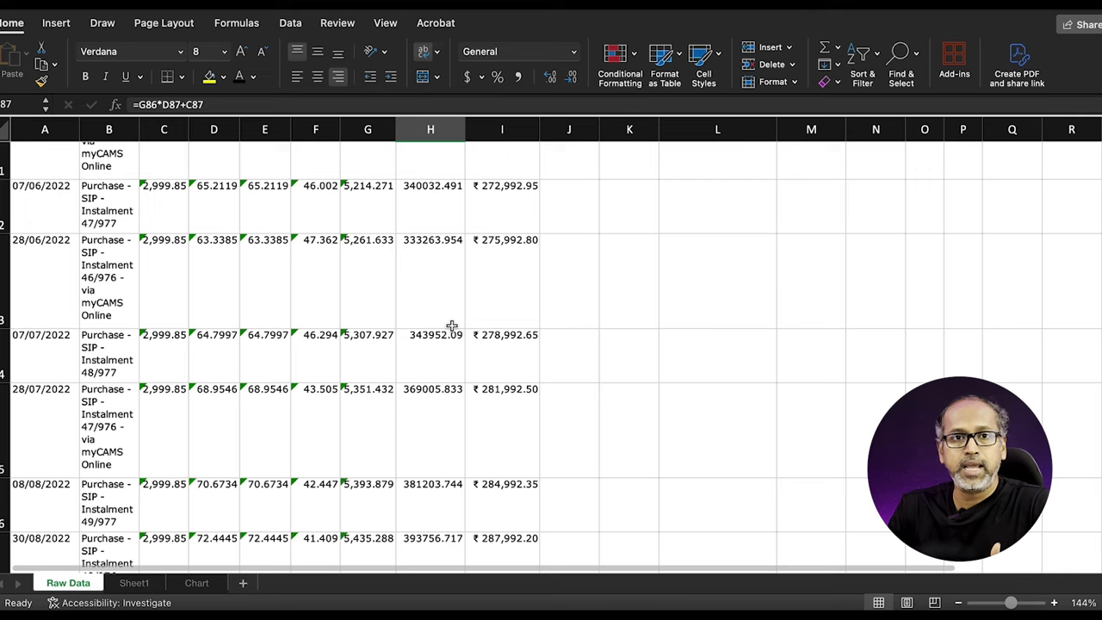
scroll(452, 326, down, 8)
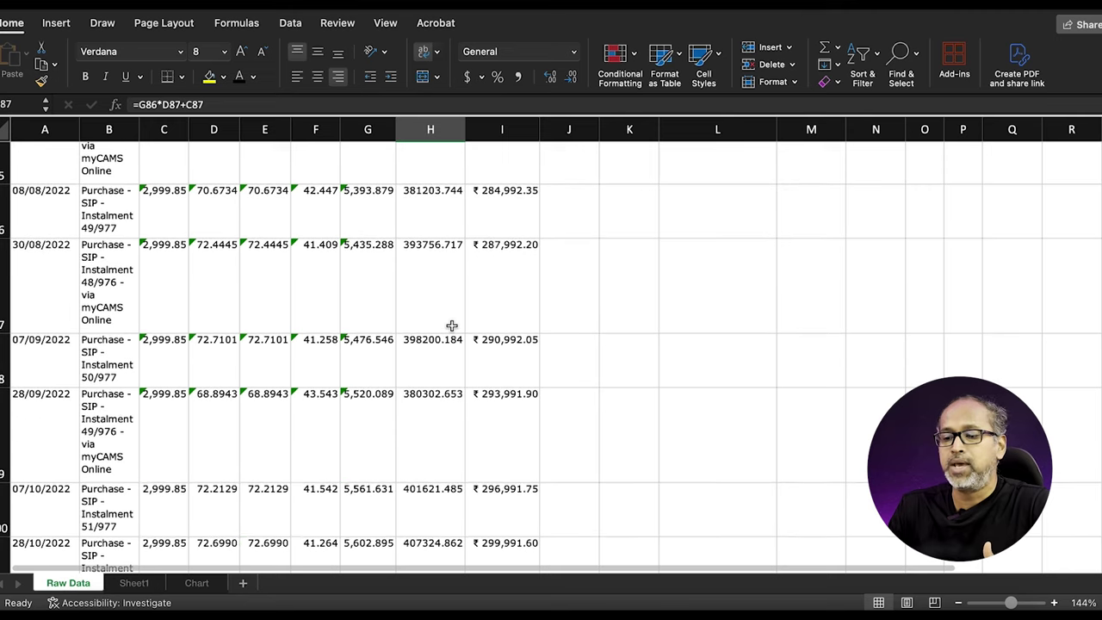
scroll(452, 326, down, 4)
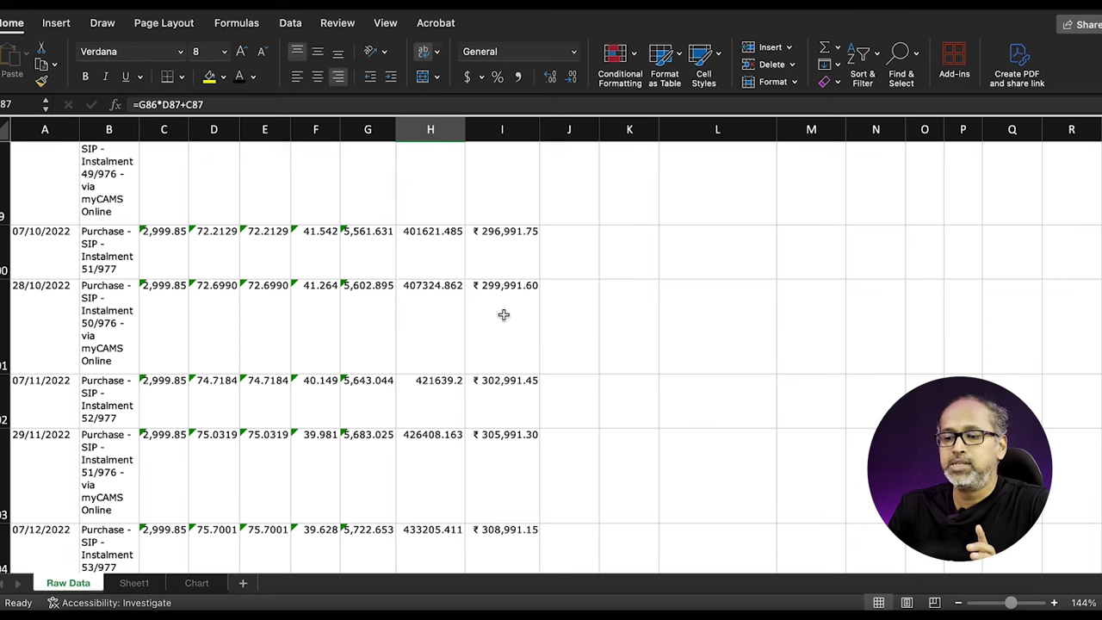
Step: Follow the instalments from 27/12/2022 into mid-2023 and inspect the cumulative investment for 28/03/2023
scroll(503, 315, down, 7)
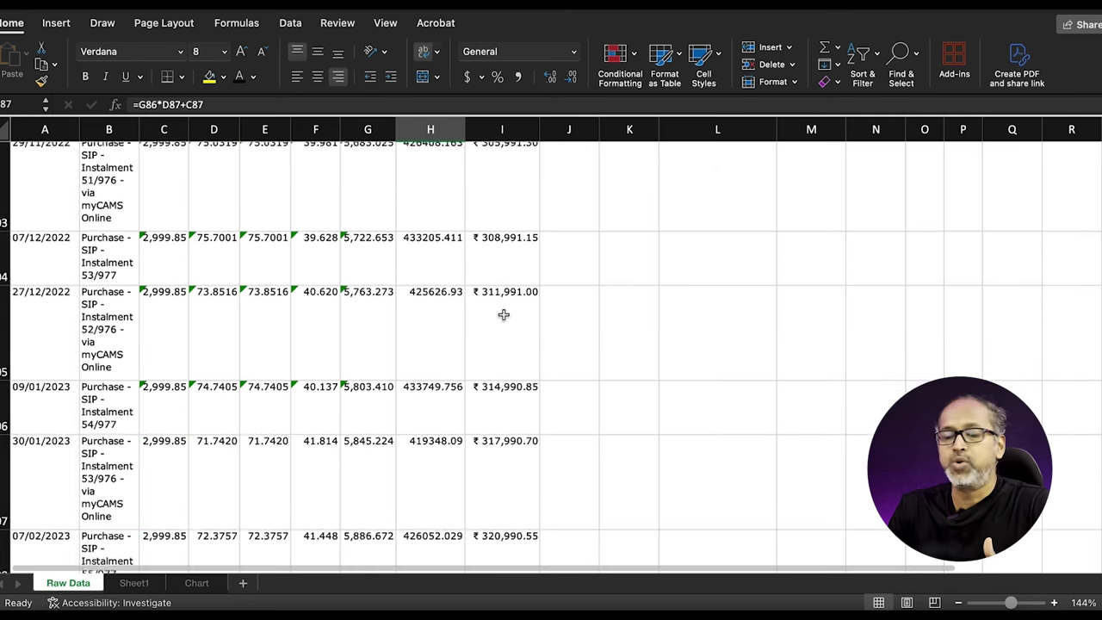
scroll(504, 315, down, 3)
scroll(500, 330, down, 2)
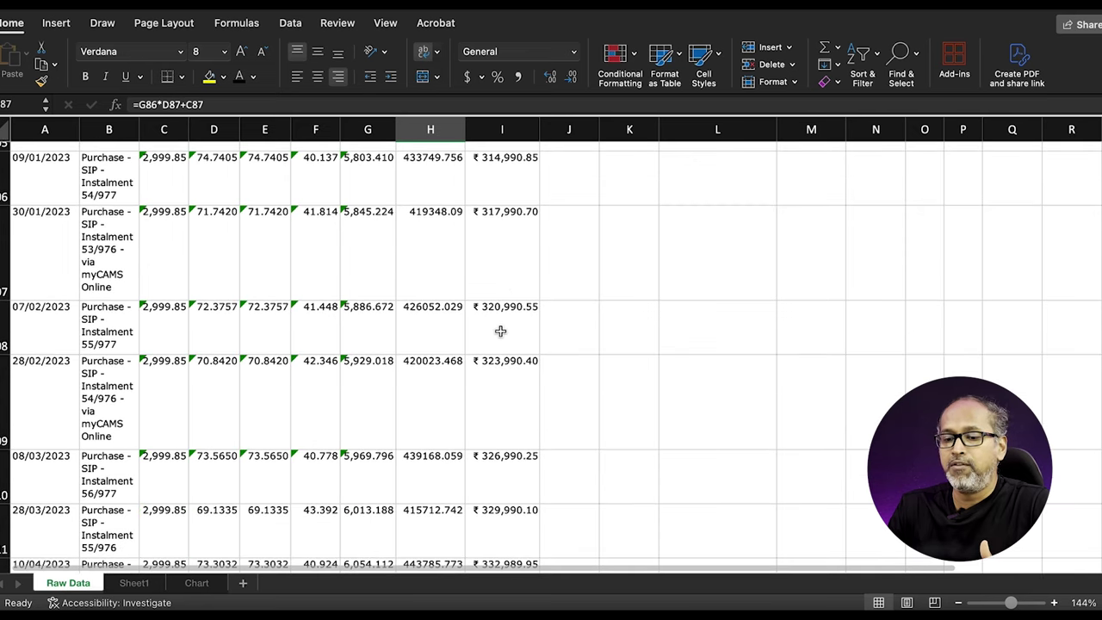
scroll(500, 331, down, 8)
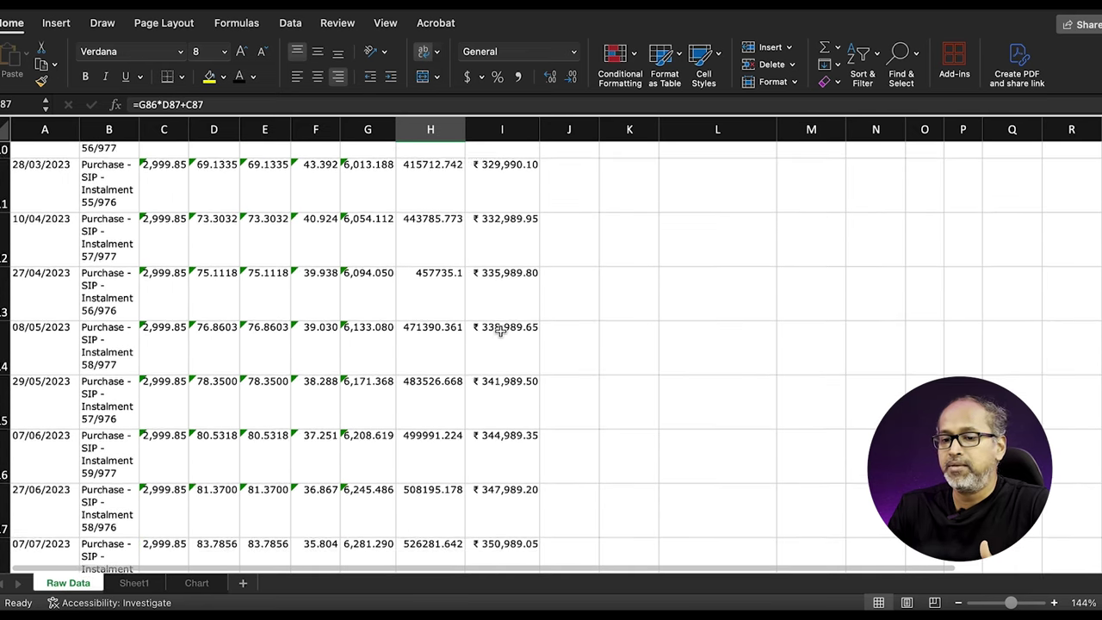
scroll(500, 329, up, 1)
click(513, 223)
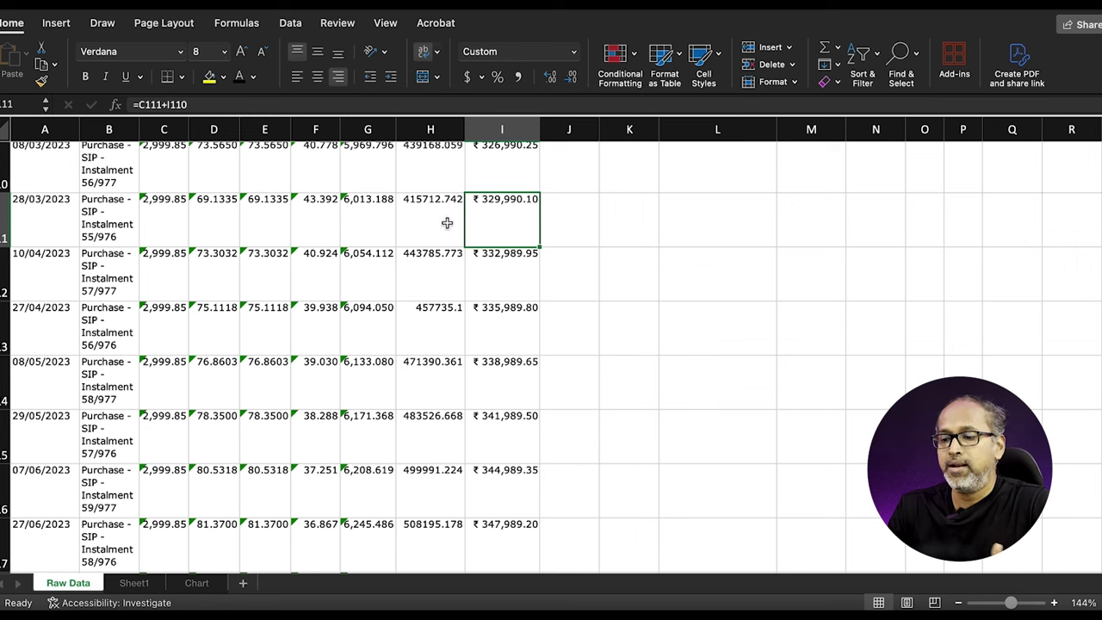
Step: Follow the remaining instalments to the last one on 27/12/2023 and compare its cumulative investment with its returns
scroll(451, 306, down, 3)
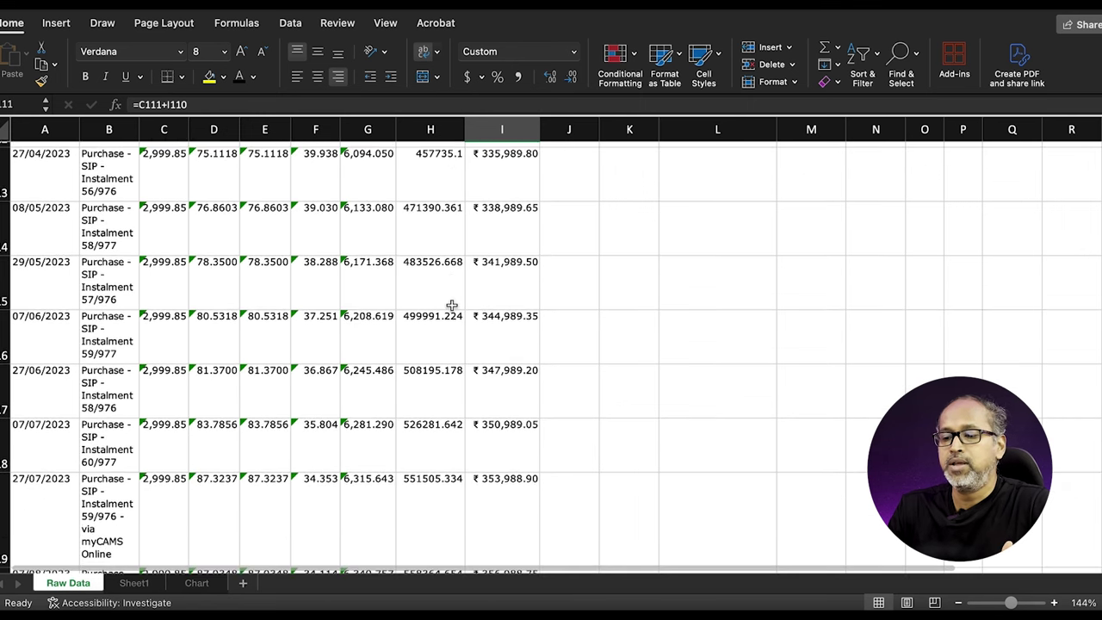
scroll(451, 305, down, 4)
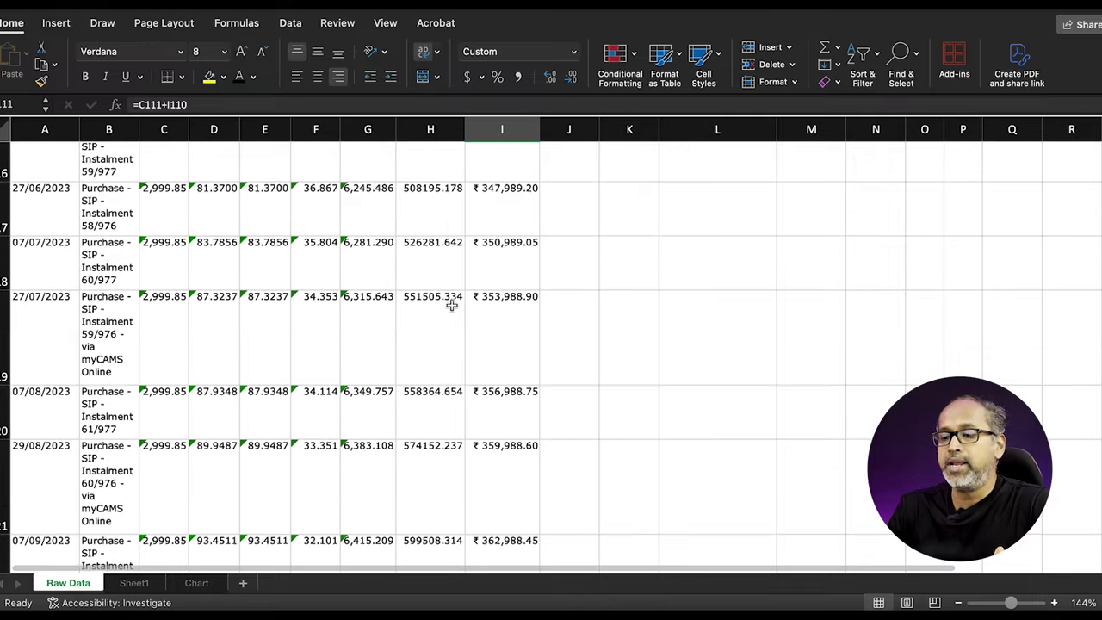
scroll(451, 304, down, 4)
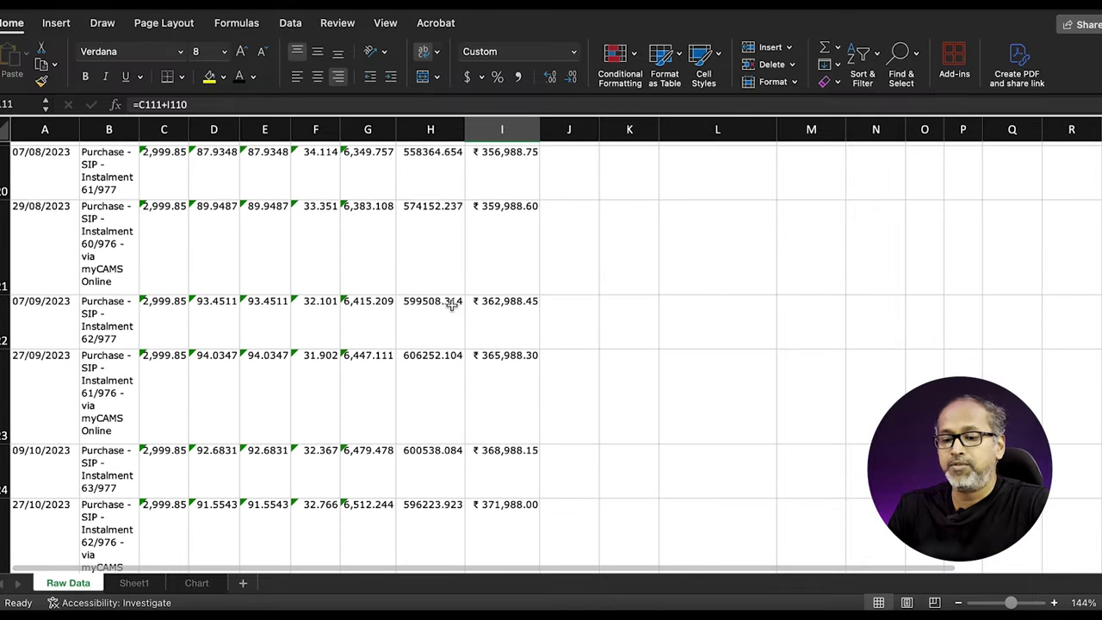
scroll(451, 305, down, 5)
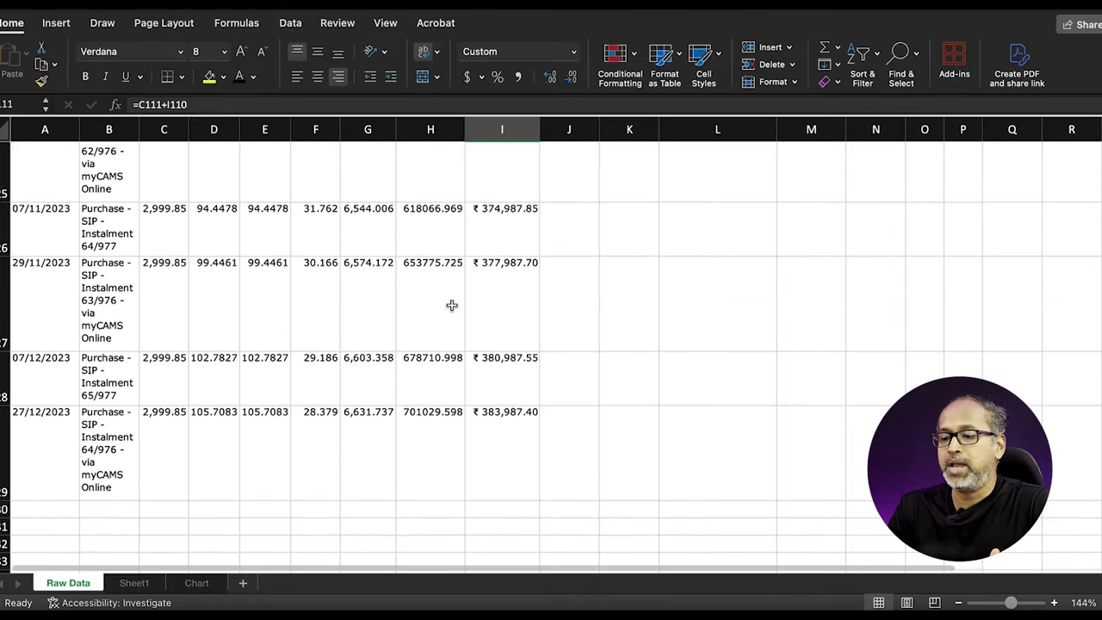
scroll(451, 305, down, 1)
click(518, 385)
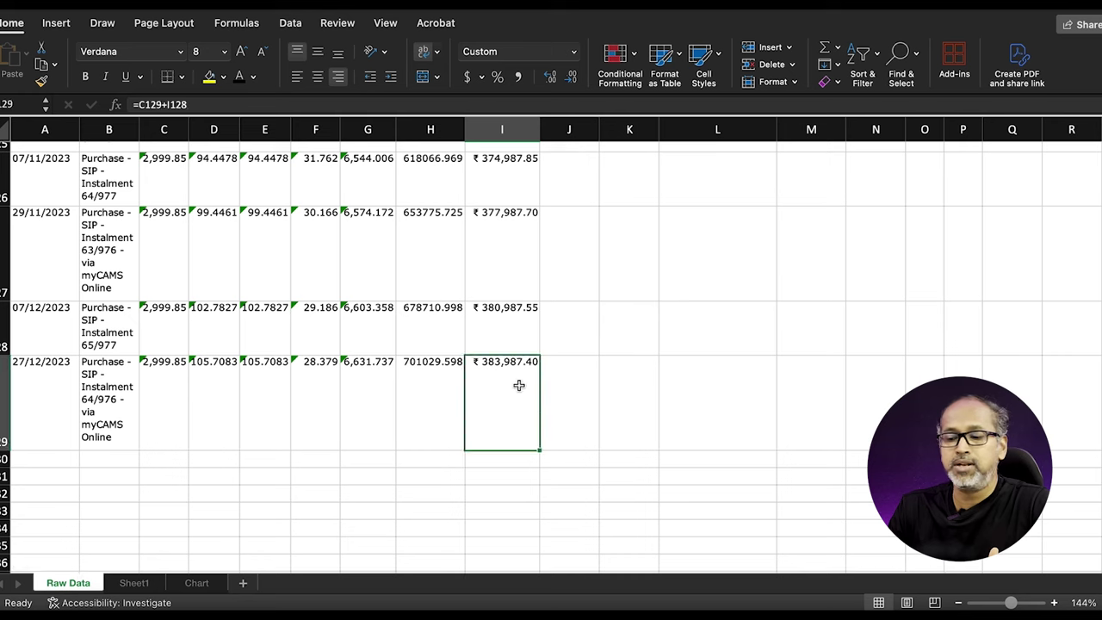
click(418, 379)
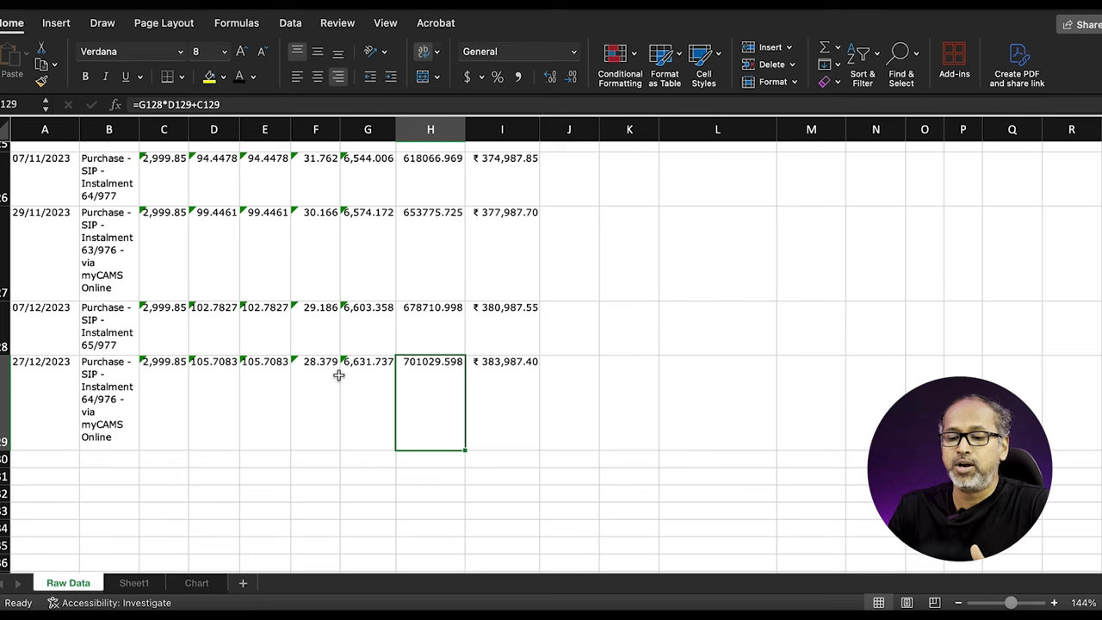
Step: Open the Chart sheet and examine the Returns line against the Investment line at the early-2020 dip, Nov-20, early 2021 and Mar-22
click(198, 584)
click(281, 490)
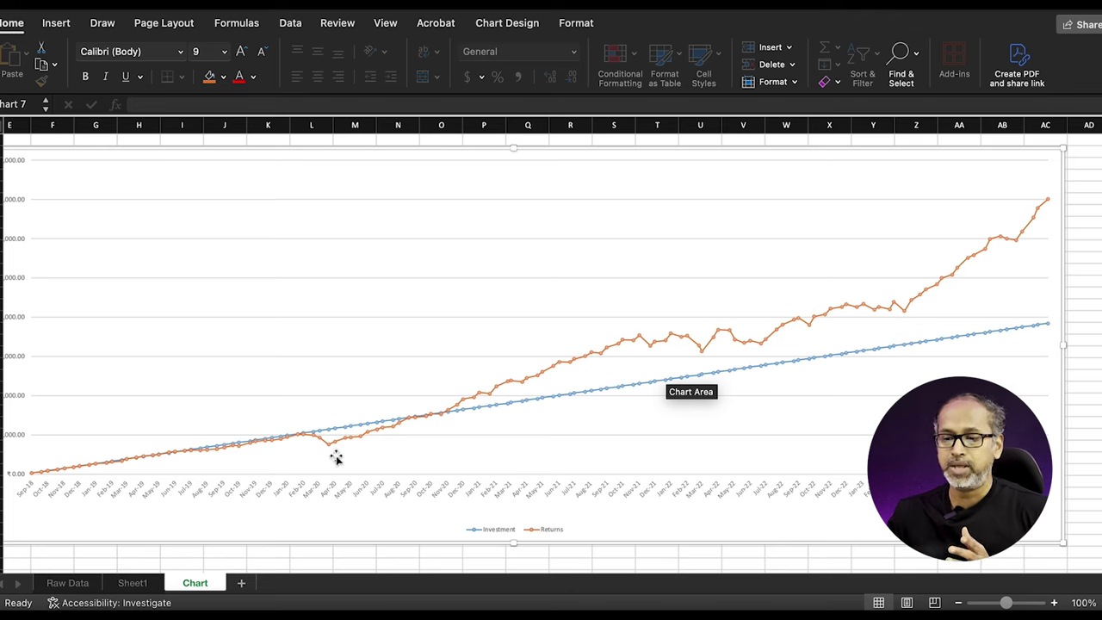
mouse_move(330, 448)
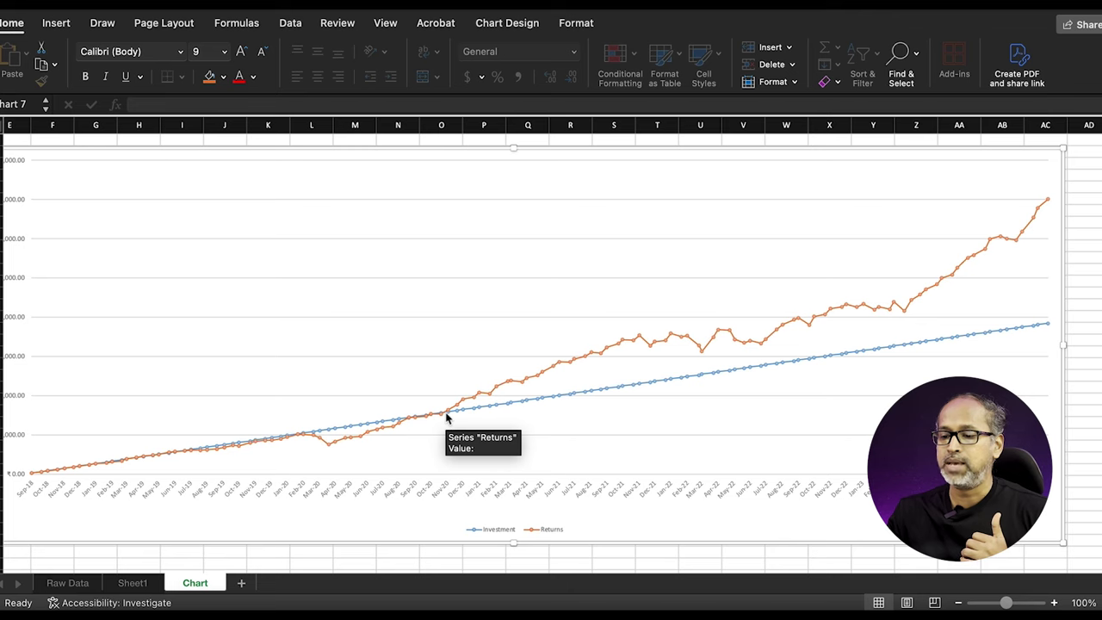
mouse_move(445, 417)
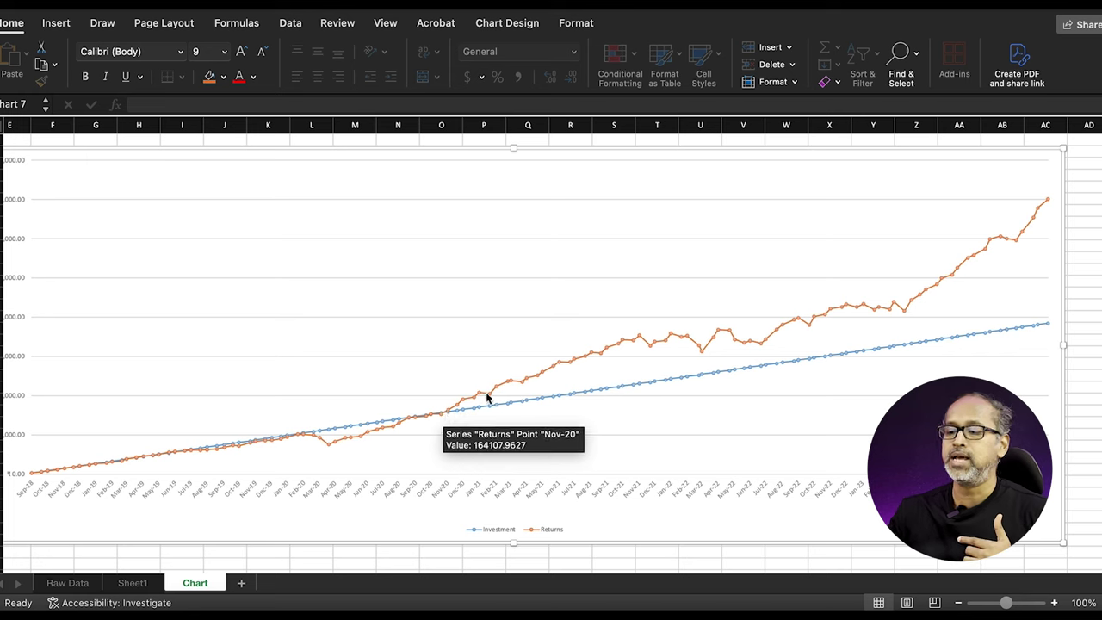
mouse_move(496, 390)
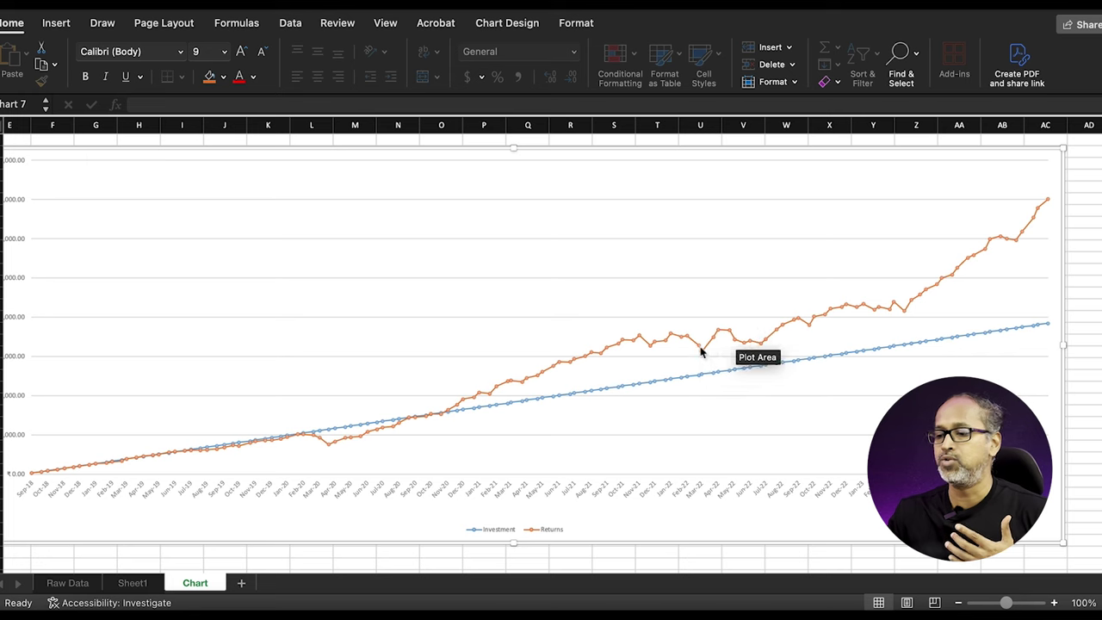
mouse_move(702, 351)
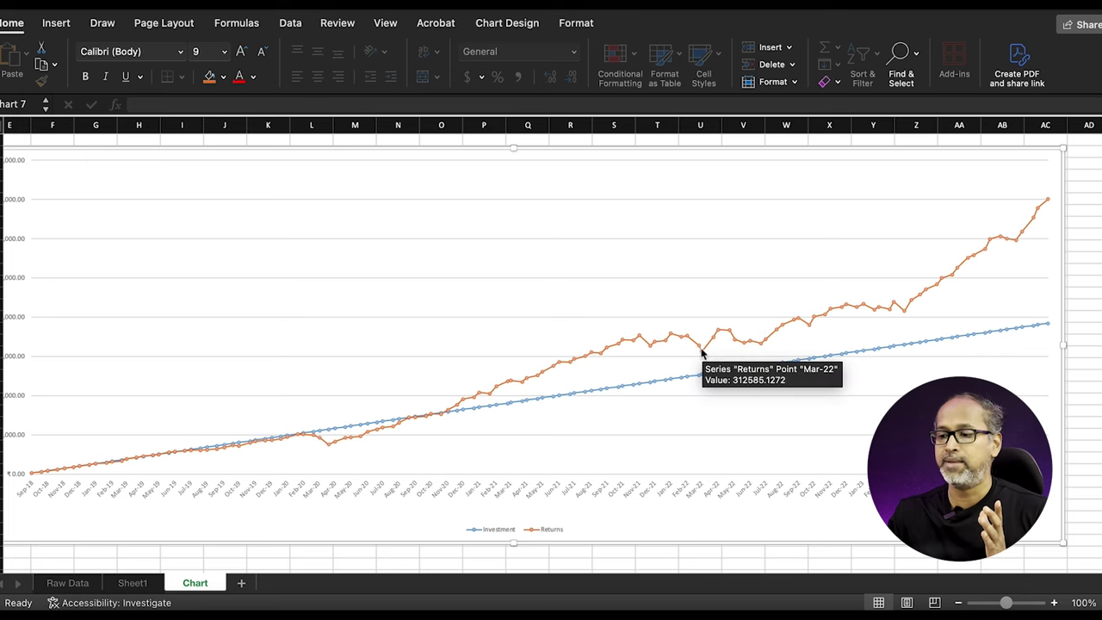